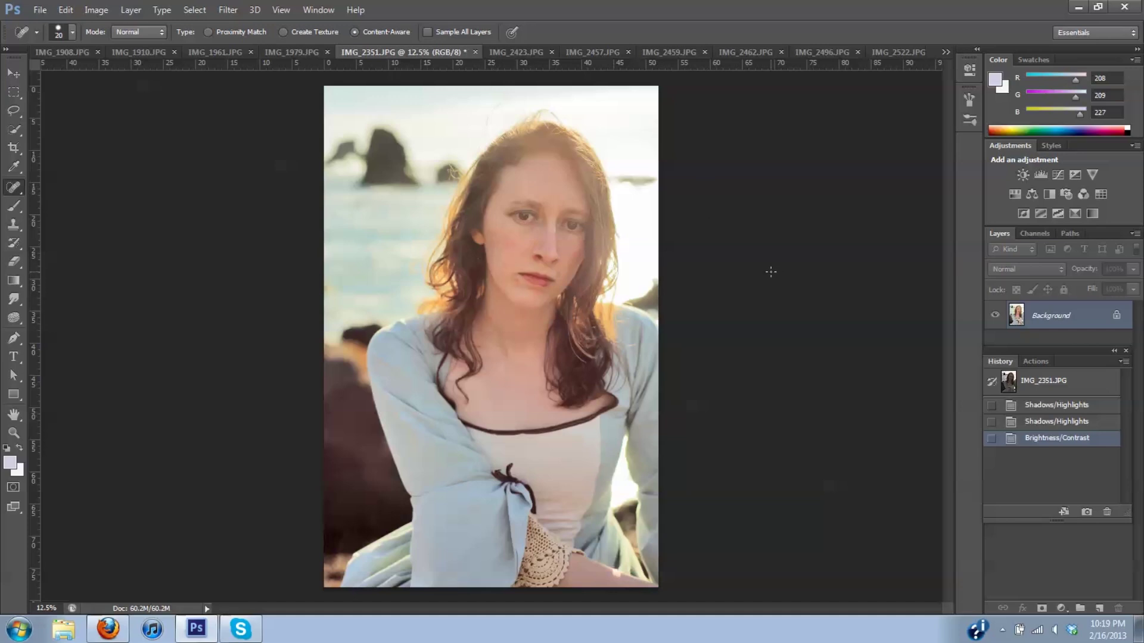
Zoom to 66.7%, bring the face into view, and heal a blemish on the cheek
{"action": "key", "text": "ctrl+plus"}
{"action": "key", "text": "ctrl+plus"}
{"action": "key", "text": "ctrl+plus"}
{"action": "key", "text": "ctrl+plus"}
{"action": "key", "text": "ctrl+plus"}
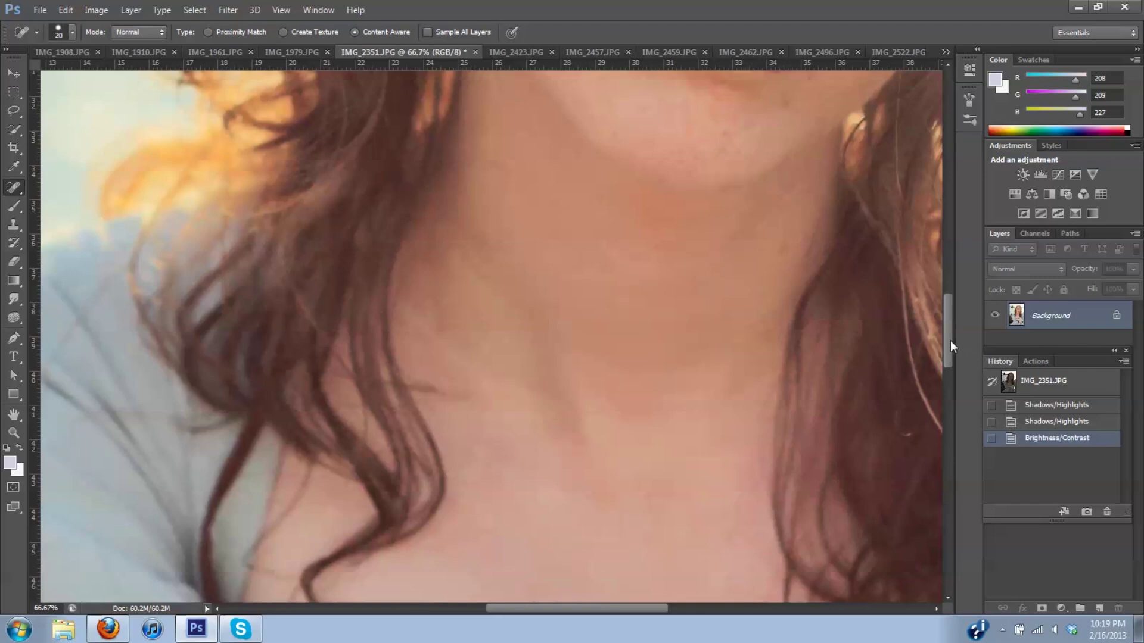
{"action": "left_click_drag", "start_coordinate": [949, 341], "coordinate": [965, 289]}
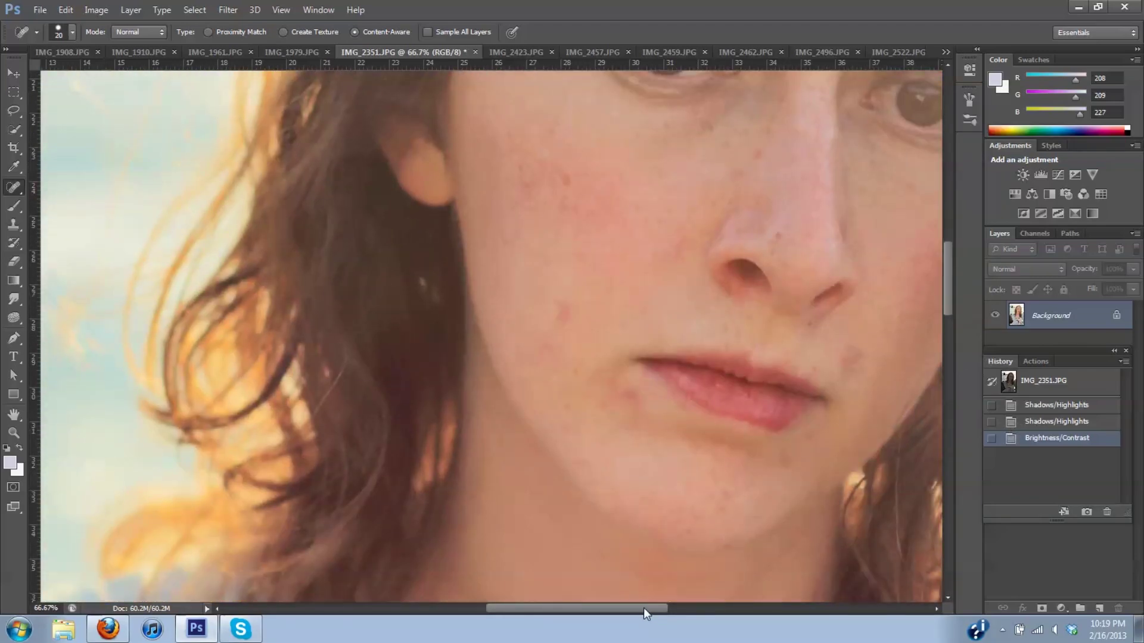
{"action": "left_click_drag", "start_coordinate": [643, 609], "coordinate": [673, 611]}
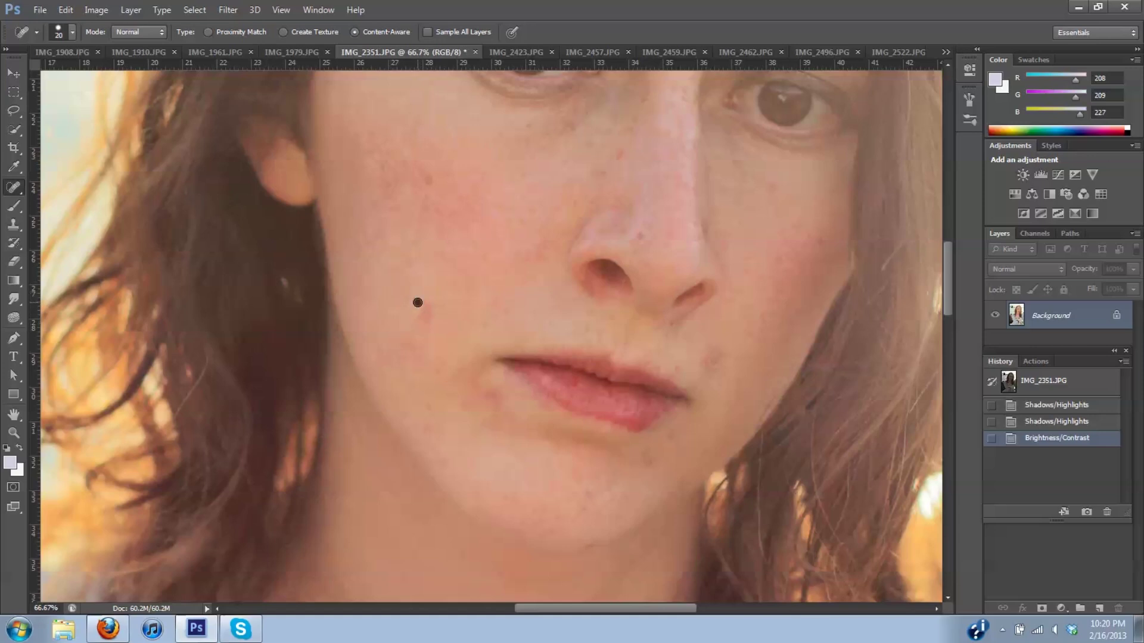
{"action": "left_click_drag", "start_coordinate": [417, 302], "coordinate": [426, 310]}
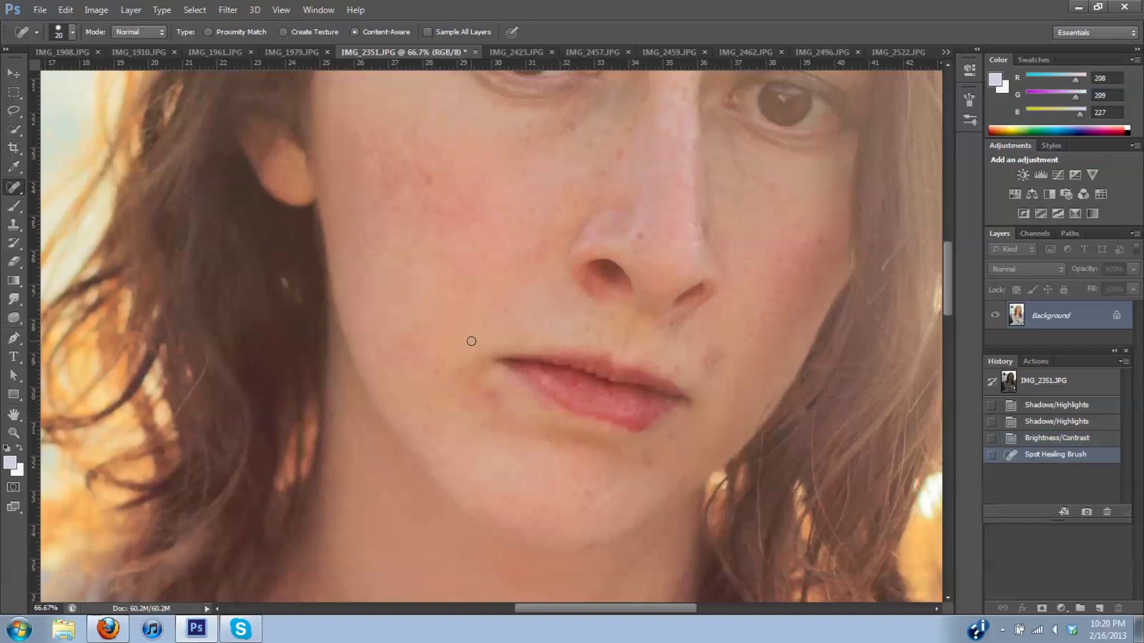
Heal the spots around both lip corners, beside the mouth and above the upper lip
{"action": "mouse_move", "coordinate": [495, 389]}
{"action": "left_mouse_down"}
{"action": "mouse_move", "coordinate": [472, 384]}
{"action": "mouse_move", "coordinate": [467, 410]}
{"action": "mouse_move", "coordinate": [499, 408]}
{"action": "mouse_move", "coordinate": [483, 389]}
{"action": "mouse_move", "coordinate": [485, 398]}
{"action": "mouse_move", "coordinate": [443, 397]}
{"action": "mouse_move", "coordinate": [492, 411]}
{"action": "mouse_move", "coordinate": [477, 388]}
{"action": "mouse_move", "coordinate": [474, 400]}
{"action": "left_mouse_up"}
{"action": "left_click", "coordinate": [479, 384]}
{"action": "left_click", "coordinate": [486, 388]}
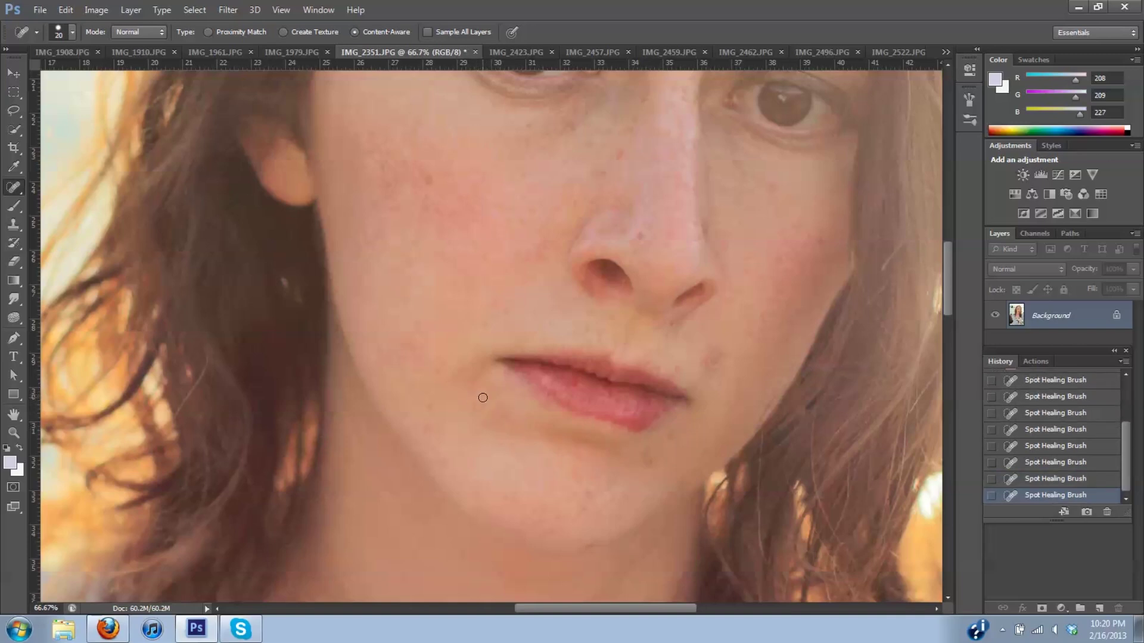
{"action": "left_click", "coordinate": [481, 397]}
{"action": "left_click", "coordinate": [678, 370]}
{"action": "left_click_drag", "start_coordinate": [704, 370], "coordinate": [724, 357]}
{"action": "left_click", "coordinate": [719, 377]}
{"action": "left_click", "coordinate": [699, 379]}
{"action": "left_click", "coordinate": [707, 345]}
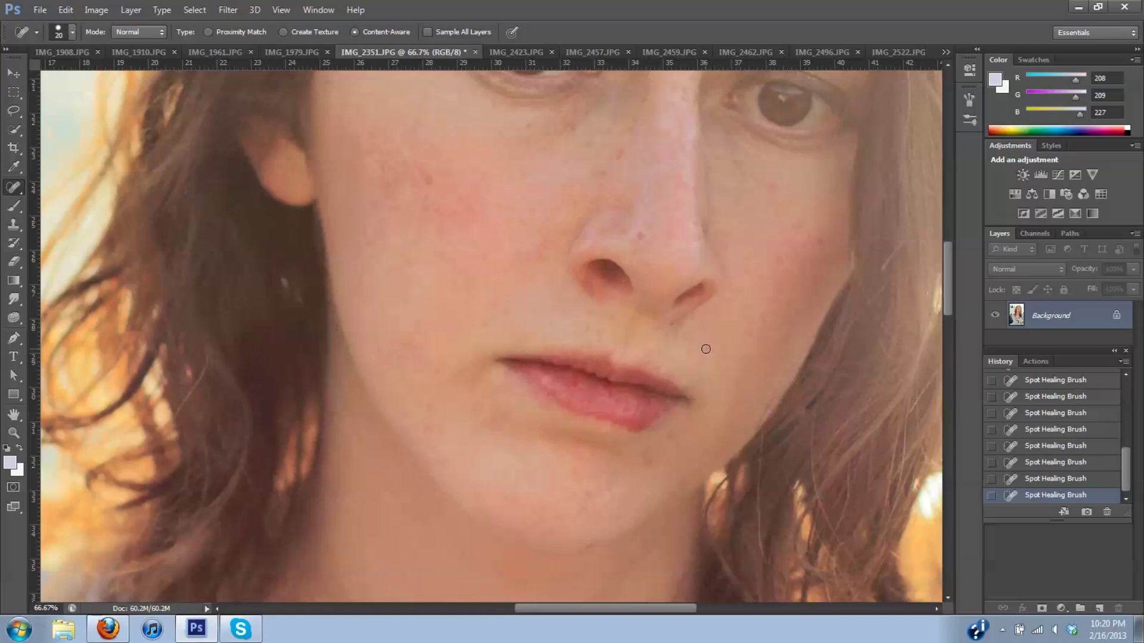
{"action": "left_click", "coordinate": [704, 327]}
{"action": "left_click_drag", "start_coordinate": [704, 327], "coordinate": [690, 343]}
{"action": "left_click_drag", "start_coordinate": [665, 336], "coordinate": [703, 333]}
{"action": "mouse_move", "coordinate": [619, 153]}
{"action": "left_mouse_down"}
{"action": "mouse_move", "coordinate": [609, 174]}
{"action": "mouse_move", "coordinate": [519, 175]}
{"action": "left_mouse_up"}
Heal the blemishes on the cheek, the nose and at the right nostril
{"action": "left_click_drag", "start_coordinate": [426, 177], "coordinate": [429, 184]}
{"action": "left_click", "coordinate": [436, 193]}
{"action": "mouse_move", "coordinate": [438, 205]}
{"action": "left_mouse_down"}
{"action": "mouse_move", "coordinate": [438, 233]}
{"action": "mouse_move", "coordinate": [451, 218]}
{"action": "mouse_move", "coordinate": [485, 216]}
{"action": "left_mouse_up"}
{"action": "left_click_drag", "start_coordinate": [643, 236], "coordinate": [642, 236]}
{"action": "mouse_move", "coordinate": [689, 277]}
{"action": "left_mouse_down"}
{"action": "mouse_move", "coordinate": [768, 311]}
{"action": "mouse_move", "coordinate": [702, 293]}
{"action": "mouse_move", "coordinate": [662, 268]}
{"action": "left_mouse_up"}
Heal the streaks and small spots across the forehead, including its top and upper right
{"action": "left_click_drag", "start_coordinate": [946, 287], "coordinate": [944, 233]}
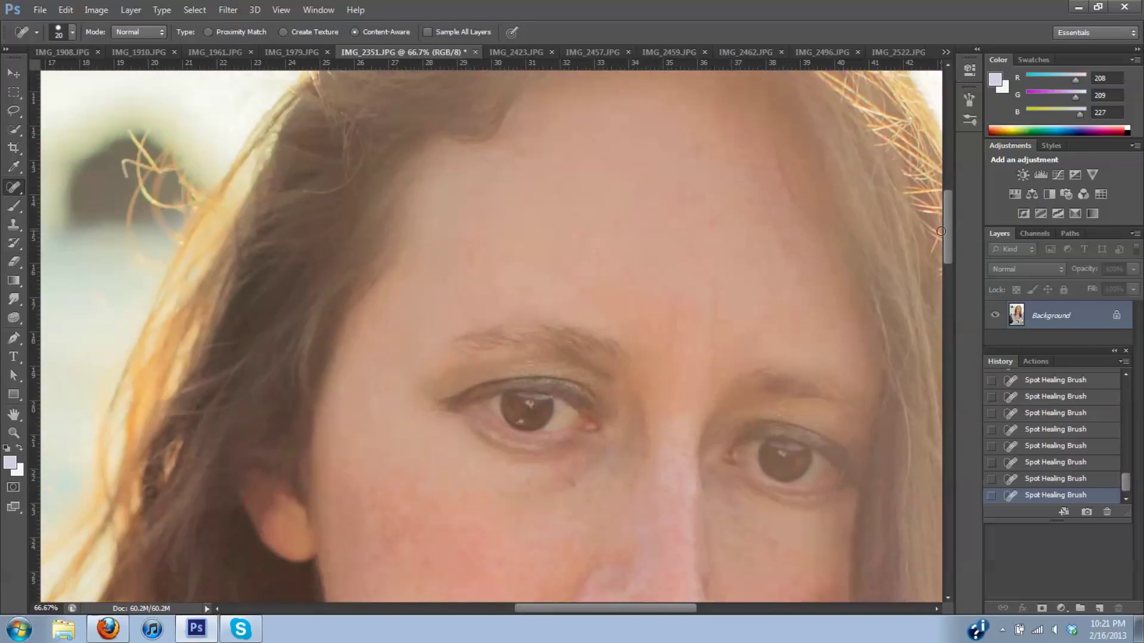
{"action": "left_click_drag", "start_coordinate": [716, 298], "coordinate": [713, 392]}
{"action": "left_click_drag", "start_coordinate": [680, 300], "coordinate": [661, 367]}
{"action": "left_click", "coordinate": [692, 149]}
{"action": "left_click", "coordinate": [609, 93]}
{"action": "left_click", "coordinate": [443, 280]}
{"action": "left_click", "coordinate": [583, 237]}
{"action": "left_click", "coordinate": [584, 245]}
{"action": "left_click", "coordinate": [603, 258]}
{"action": "left_click", "coordinate": [713, 221]}
{"action": "mouse_move", "coordinate": [947, 224]}
{"action": "left_mouse_down"}
{"action": "mouse_move", "coordinate": [949, 278]}
{"action": "mouse_move", "coordinate": [947, 264]}
{"action": "left_mouse_up"}
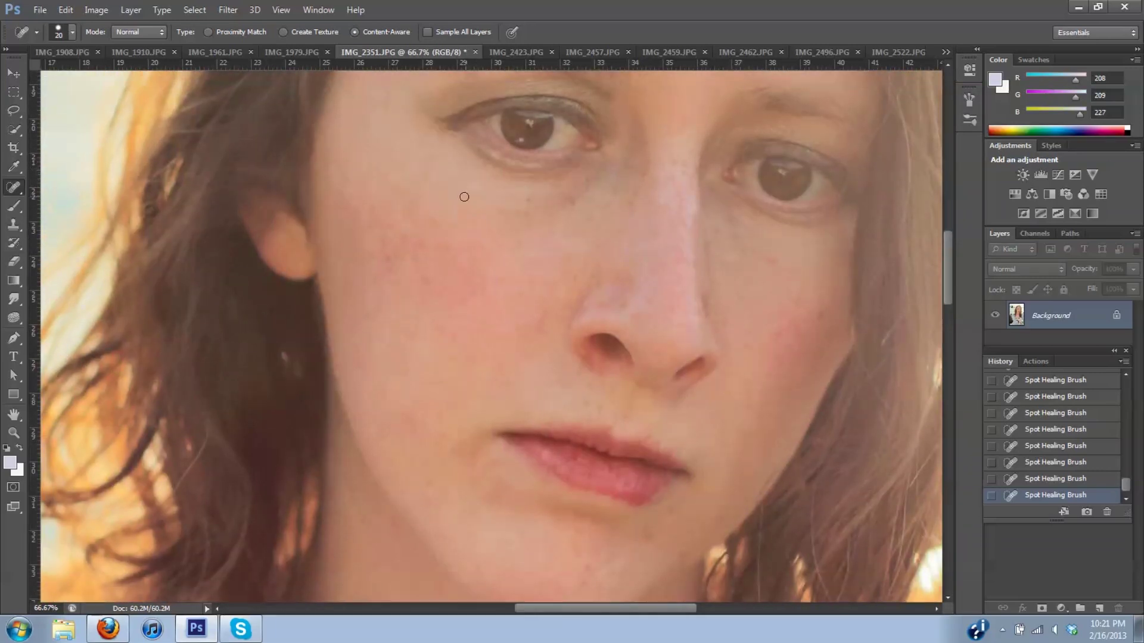
Open Selective Color and set the Reds' Black to -24 to lighten the skin
{"action": "left_click", "coordinate": [95, 11]}
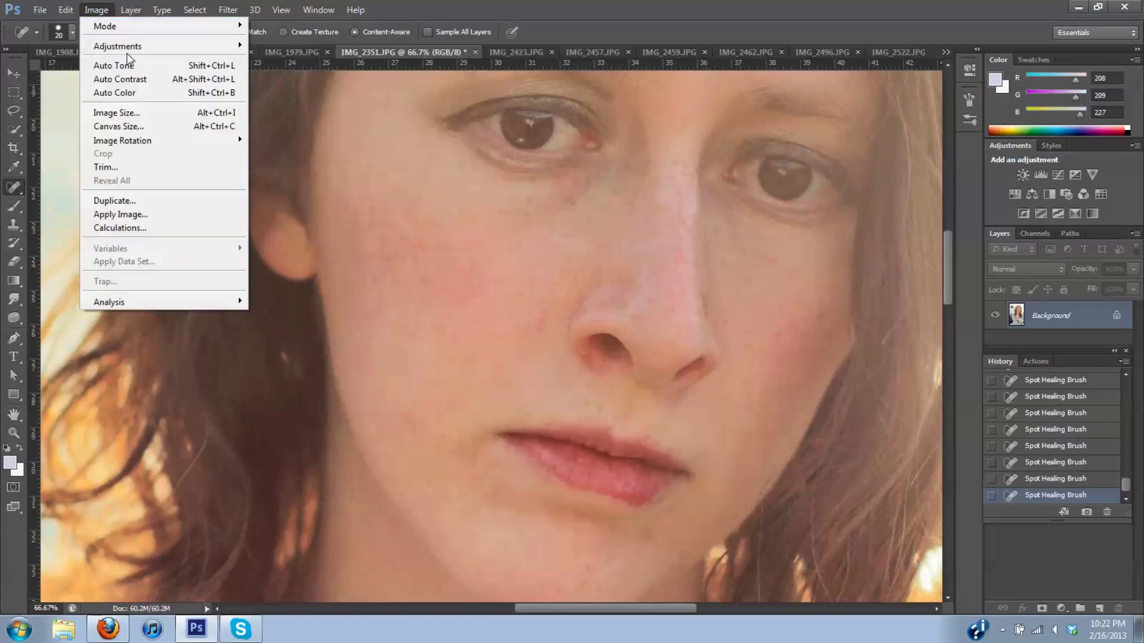
{"action": "mouse_move", "coordinate": [129, 47]}
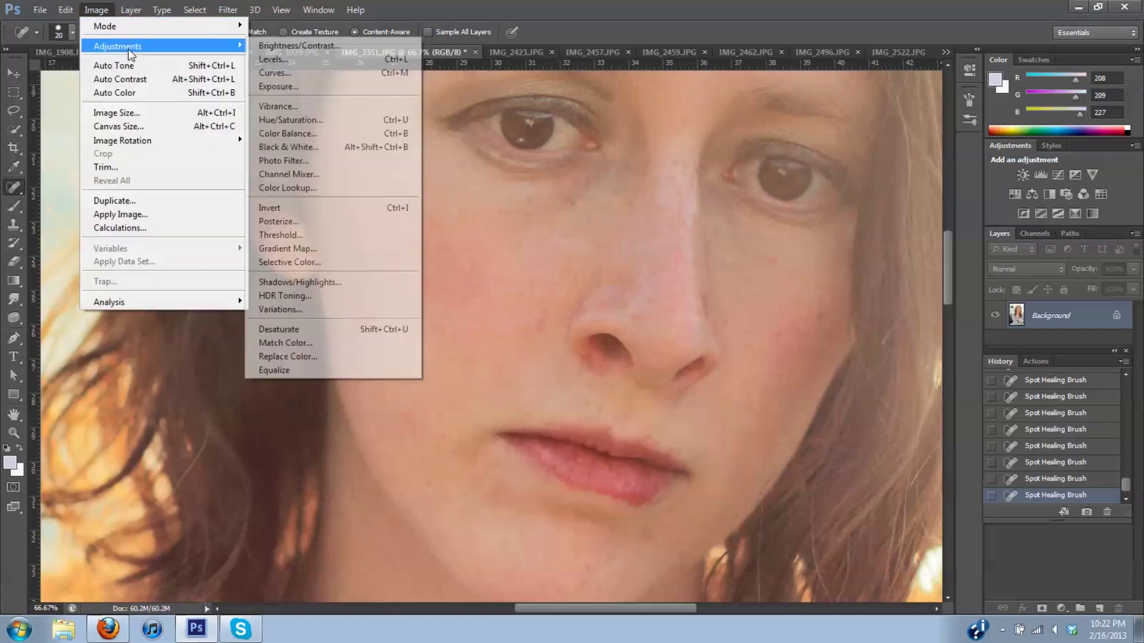
{"action": "left_click", "coordinate": [318, 263]}
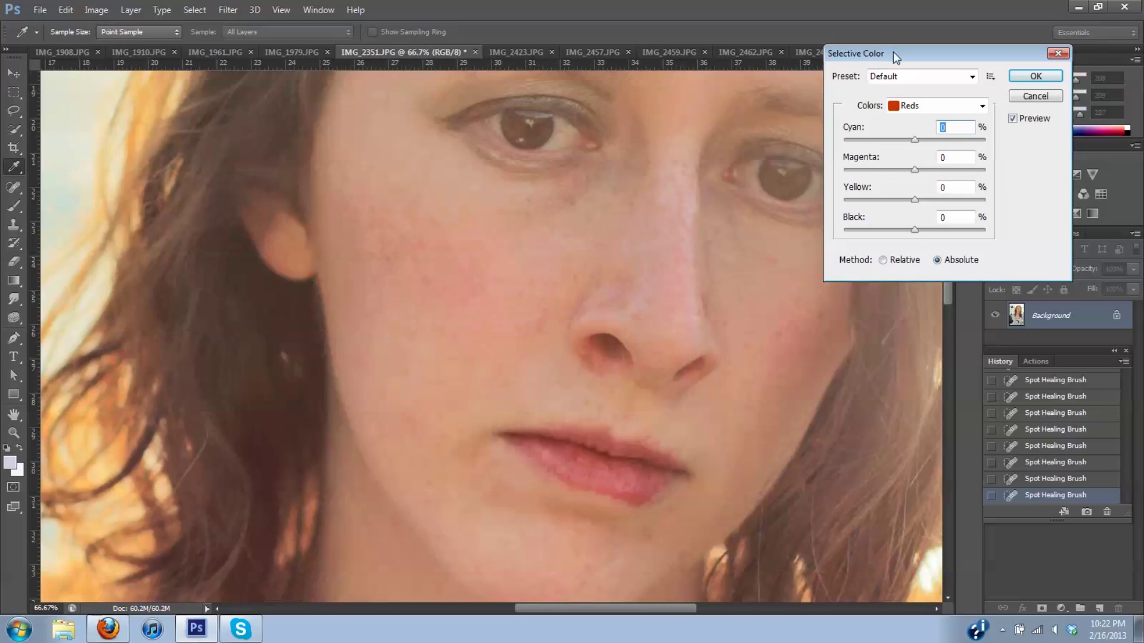
{"action": "left_click_drag", "start_coordinate": [894, 53], "coordinate": [943, 38]}
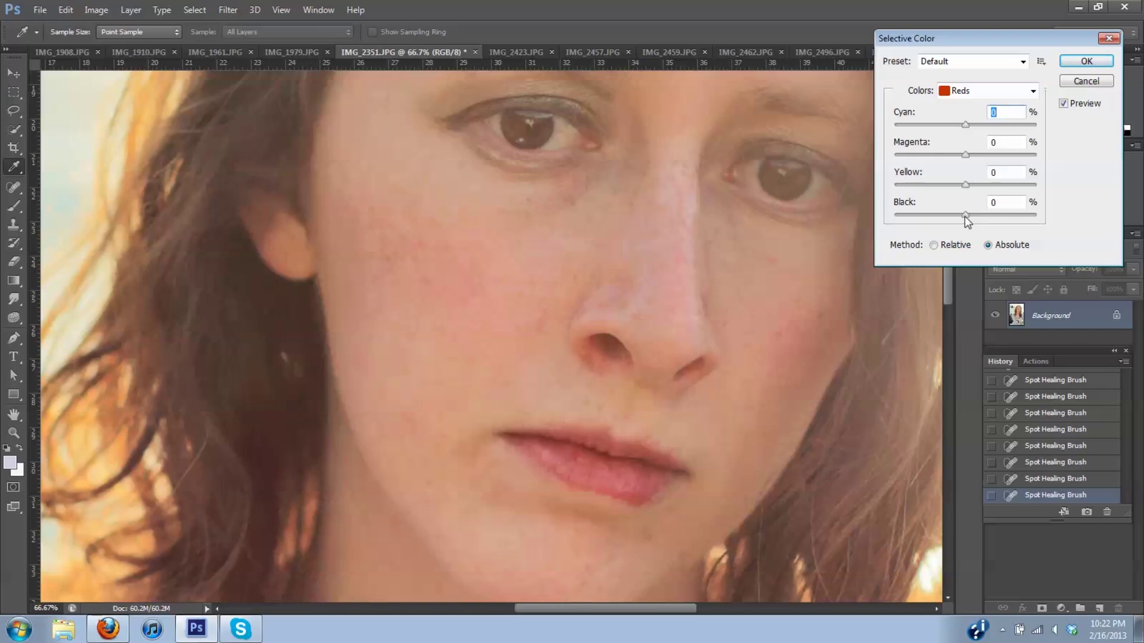
{"action": "left_click_drag", "start_coordinate": [964, 216], "coordinate": [944, 218]}
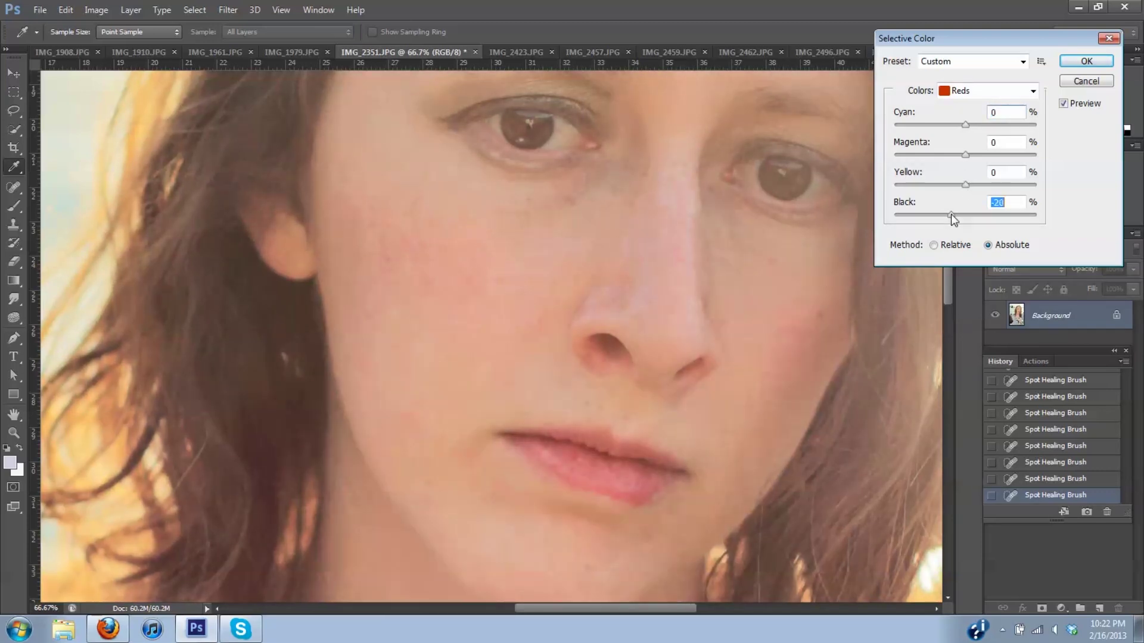
{"action": "left_click_drag", "start_coordinate": [952, 214], "coordinate": [952, 215]}
{"action": "left_click_drag", "start_coordinate": [948, 216], "coordinate": [948, 215]}
Toggle the preview to compare with the original, then cancel the adjustment
{"action": "left_click", "coordinate": [1063, 103]}
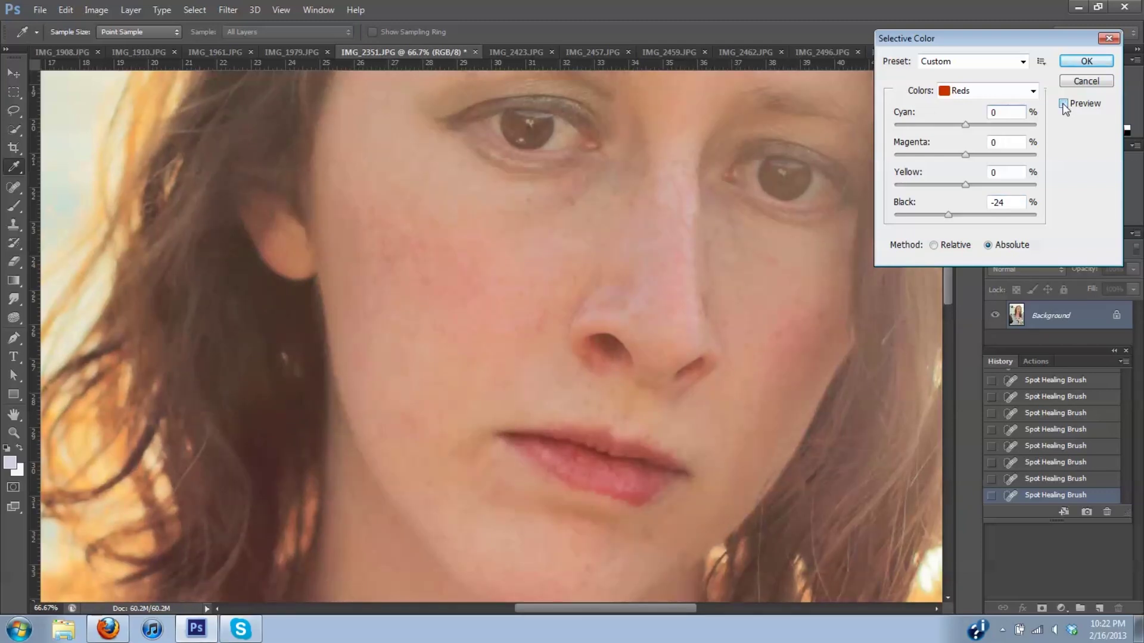
{"action": "left_click", "coordinate": [1064, 104]}
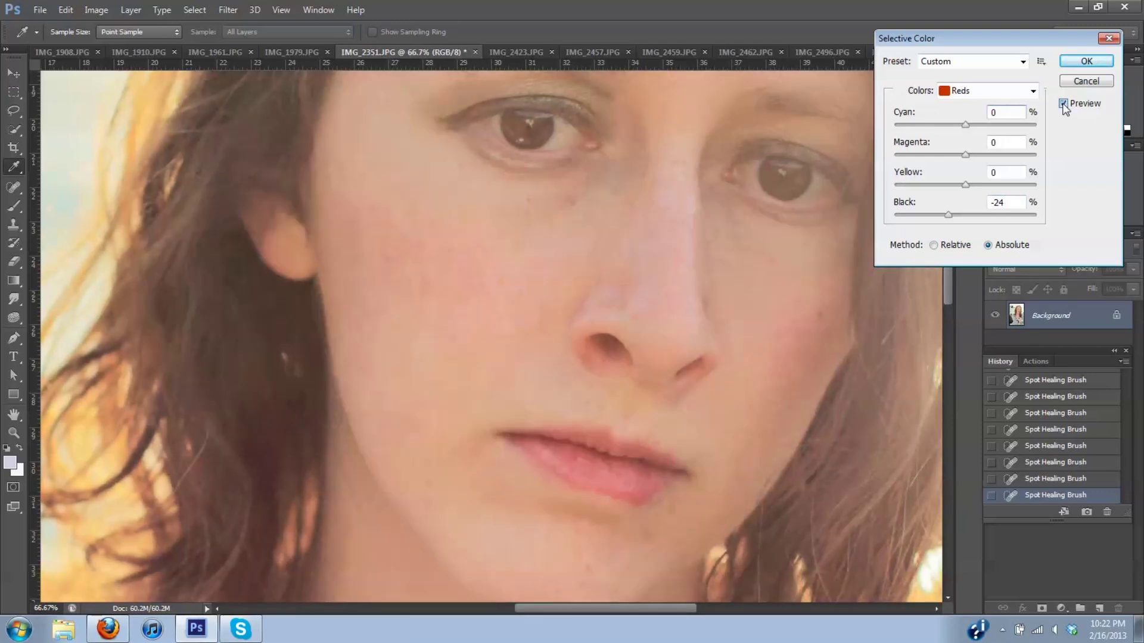
{"action": "left_click", "coordinate": [1063, 104]}
{"action": "left_click", "coordinate": [1064, 104]}
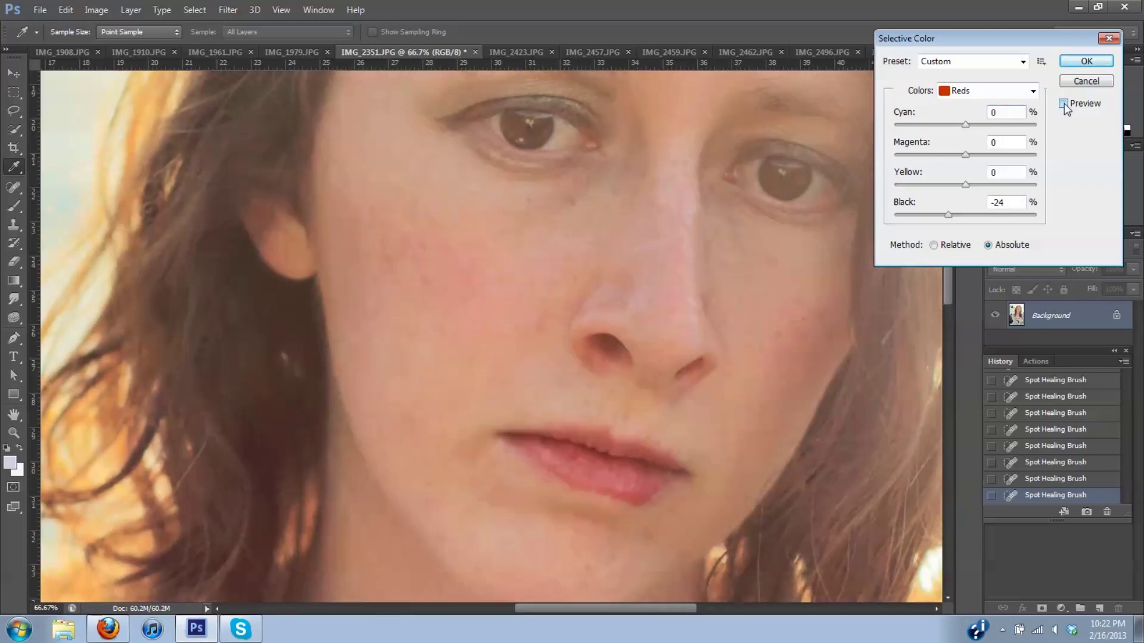
{"action": "left_click", "coordinate": [1086, 81]}
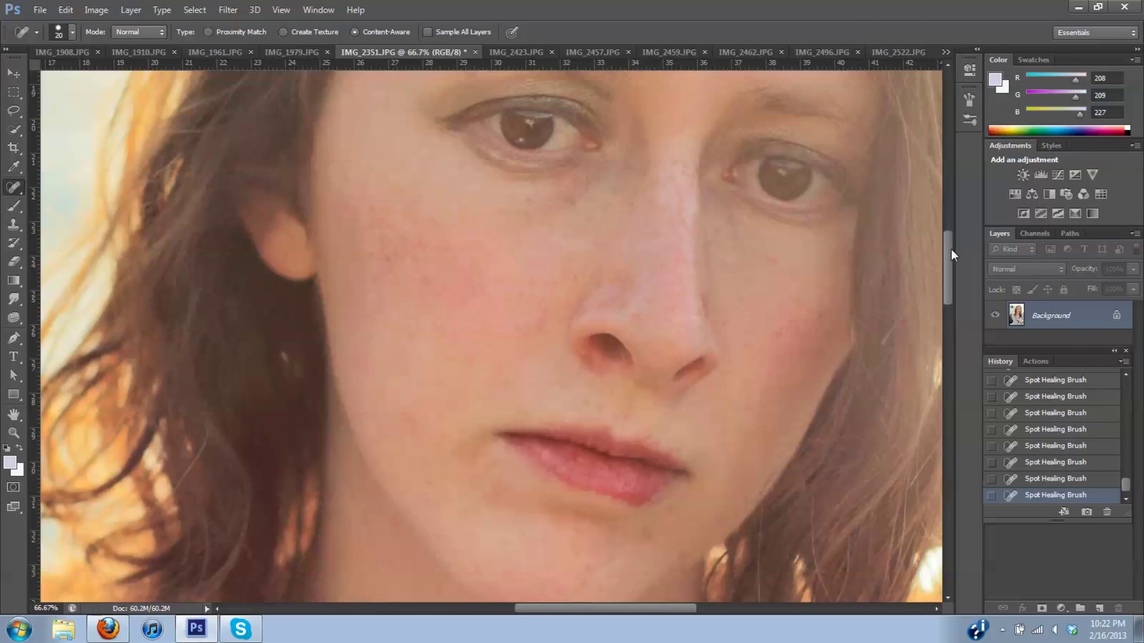
Heal the forehead blemishes and the marks above the left eyebrow
{"action": "left_click_drag", "start_coordinate": [951, 249], "coordinate": [958, 209]}
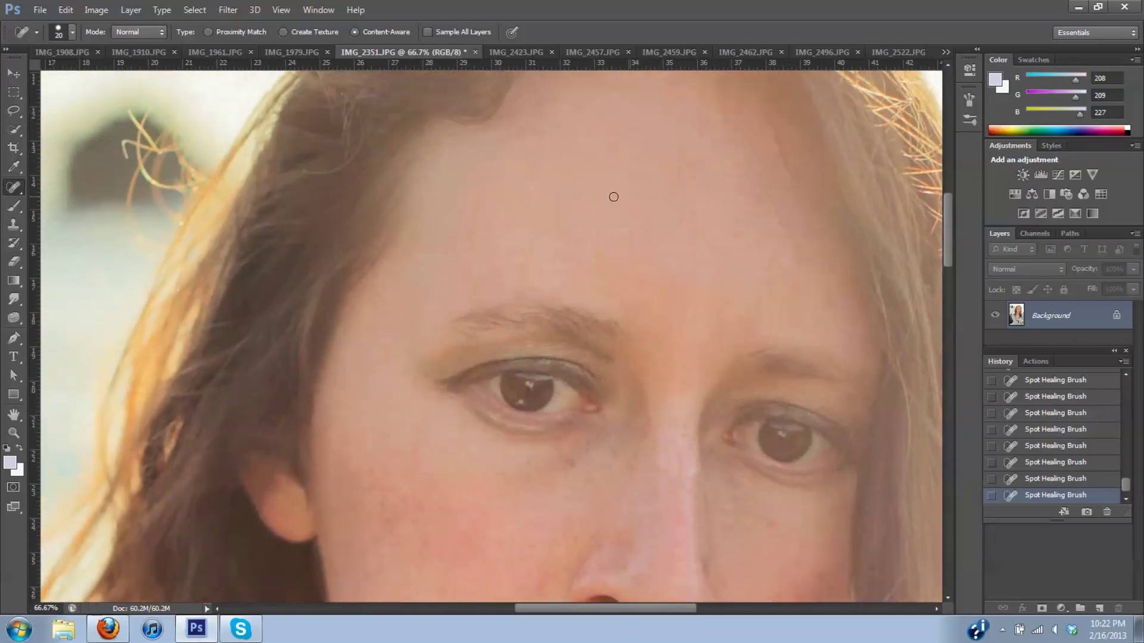
{"action": "left_click_drag", "start_coordinate": [477, 171], "coordinate": [464, 198]}
{"action": "left_click_drag", "start_coordinate": [542, 193], "coordinate": [554, 202]}
{"action": "left_click_drag", "start_coordinate": [612, 144], "coordinate": [609, 150]}
{"action": "left_click", "coordinate": [523, 268]}
{"action": "left_click", "coordinate": [531, 227]}
{"action": "left_click_drag", "start_coordinate": [567, 258], "coordinate": [590, 277]}
{"action": "left_click_drag", "start_coordinate": [704, 245], "coordinate": [680, 234]}
{"action": "left_click_drag", "start_coordinate": [688, 182], "coordinate": [744, 191]}
{"action": "mouse_move", "coordinate": [630, 200]}
{"action": "left_mouse_down"}
{"action": "mouse_move", "coordinate": [641, 178]}
{"action": "mouse_move", "coordinate": [666, 177]}
{"action": "mouse_move", "coordinate": [645, 193]}
{"action": "mouse_move", "coordinate": [694, 232]}
{"action": "mouse_move", "coordinate": [666, 212]}
{"action": "mouse_move", "coordinate": [618, 210]}
{"action": "left_mouse_up"}
Smooth the remaining streaks and uneven skin across the left, centre and right forehead
{"action": "mouse_move", "coordinate": [460, 211]}
{"action": "left_mouse_down"}
{"action": "mouse_move", "coordinate": [473, 246]}
{"action": "mouse_move", "coordinate": [464, 232]}
{"action": "mouse_move", "coordinate": [474, 208]}
{"action": "left_mouse_up"}
{"action": "left_click", "coordinate": [505, 236]}
{"action": "mouse_move", "coordinate": [666, 280]}
{"action": "left_mouse_down"}
{"action": "mouse_move", "coordinate": [661, 319]}
{"action": "mouse_move", "coordinate": [679, 289]}
{"action": "mouse_move", "coordinate": [672, 342]}
{"action": "mouse_move", "coordinate": [625, 270]}
{"action": "mouse_move", "coordinate": [625, 305]}
{"action": "mouse_move", "coordinate": [610, 274]}
{"action": "mouse_move", "coordinate": [636, 286]}
{"action": "mouse_move", "coordinate": [641, 269]}
{"action": "mouse_move", "coordinate": [639, 315]}
{"action": "mouse_move", "coordinate": [654, 293]}
{"action": "left_mouse_up"}
{"action": "mouse_move", "coordinate": [600, 249]}
{"action": "left_mouse_down"}
{"action": "mouse_move", "coordinate": [625, 247]}
{"action": "mouse_move", "coordinate": [652, 280]}
{"action": "mouse_move", "coordinate": [708, 311]}
{"action": "left_mouse_up"}
{"action": "mouse_move", "coordinate": [650, 251]}
{"action": "left_mouse_down"}
{"action": "mouse_move", "coordinate": [694, 331]}
{"action": "mouse_move", "coordinate": [694, 282]}
{"action": "mouse_move", "coordinate": [688, 304]}
{"action": "mouse_move", "coordinate": [706, 318]}
{"action": "mouse_move", "coordinate": [691, 319]}
{"action": "mouse_move", "coordinate": [693, 307]}
{"action": "left_mouse_up"}
{"action": "mouse_move", "coordinate": [604, 265]}
{"action": "left_mouse_down"}
{"action": "mouse_move", "coordinate": [578, 297]}
{"action": "mouse_move", "coordinate": [617, 292]}
{"action": "mouse_move", "coordinate": [599, 287]}
{"action": "mouse_move", "coordinate": [685, 314]}
{"action": "left_mouse_up"}
{"action": "mouse_move", "coordinate": [639, 236]}
{"action": "left_mouse_down"}
{"action": "mouse_move", "coordinate": [653, 237]}
{"action": "mouse_move", "coordinate": [654, 220]}
{"action": "left_mouse_up"}
{"action": "mouse_move", "coordinate": [682, 247]}
{"action": "left_mouse_down"}
{"action": "mouse_move", "coordinate": [726, 236]}
{"action": "mouse_move", "coordinate": [762, 253]}
{"action": "left_mouse_up"}
{"action": "mouse_move", "coordinate": [830, 318]}
{"action": "left_mouse_down"}
{"action": "mouse_move", "coordinate": [804, 333]}
{"action": "mouse_move", "coordinate": [786, 308]}
{"action": "left_mouse_up"}
{"action": "left_click_drag", "start_coordinate": [942, 238], "coordinate": [951, 267]}
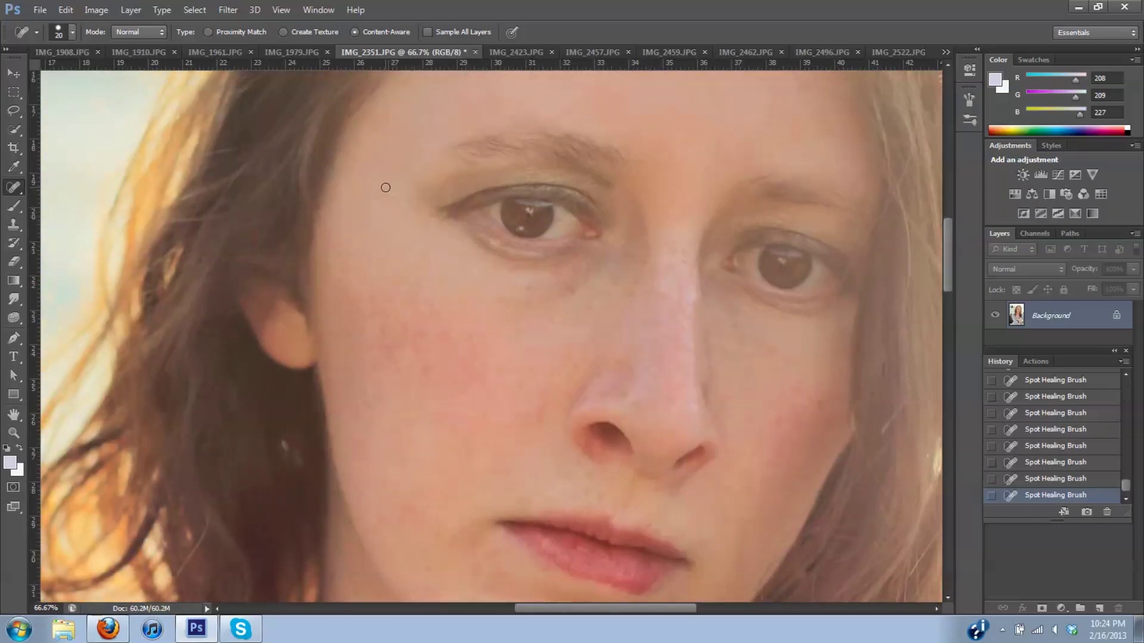
{"action": "left_click_drag", "start_coordinate": [386, 187], "coordinate": [385, 198]}
{"action": "left_click_drag", "start_coordinate": [370, 126], "coordinate": [387, 125]}
{"action": "left_click_drag", "start_coordinate": [464, 98], "coordinate": [447, 101]}
Heal cheek blemishes, the dark marks under the left eye, and spots beside the nose
{"action": "left_click_drag", "start_coordinate": [372, 298], "coordinate": [372, 298]}
{"action": "left_click_drag", "start_coordinate": [386, 347], "coordinate": [387, 346]}
{"action": "left_click_drag", "start_coordinate": [520, 304], "coordinate": [572, 289]}
{"action": "left_click_drag", "start_coordinate": [606, 296], "coordinate": [606, 296]}
{"action": "left_click_drag", "start_coordinate": [625, 389], "coordinate": [624, 390]}
{"action": "left_click_drag", "start_coordinate": [602, 388], "coordinate": [603, 388]}
{"action": "left_click_drag", "start_coordinate": [600, 385], "coordinate": [599, 385]}
{"action": "left_click_drag", "start_coordinate": [583, 399], "coordinate": [583, 400]}
{"action": "left_click", "coordinate": [628, 363]}
Step back in the History panel, then restore the latest healing strokes
{"action": "left_click", "coordinate": [1034, 446]}
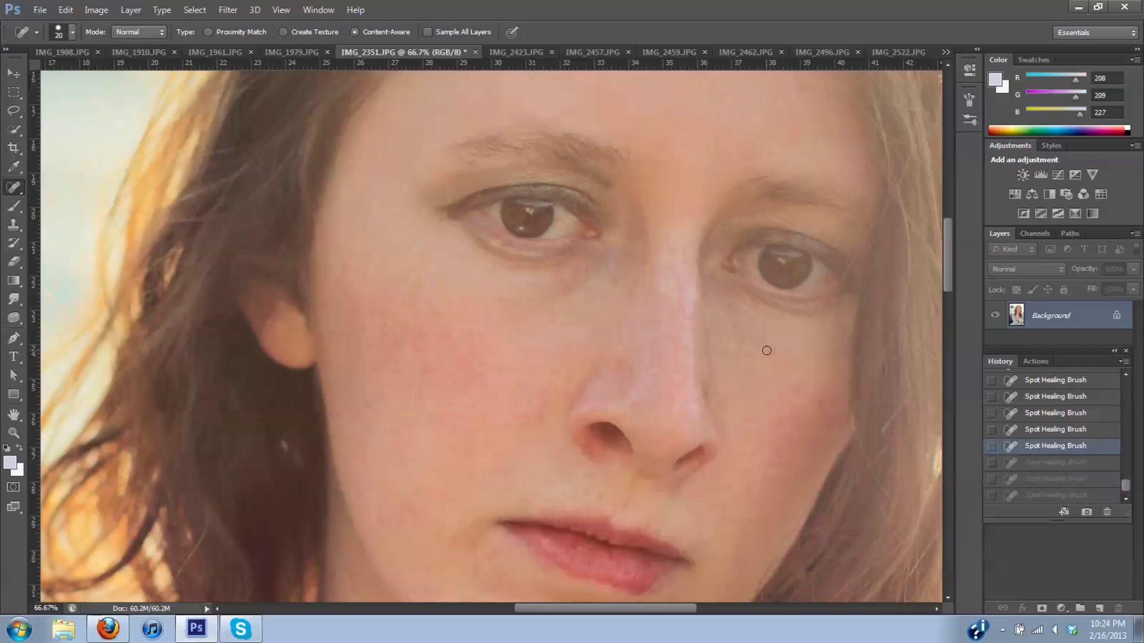
{"action": "key", "text": "ctrl+z"}
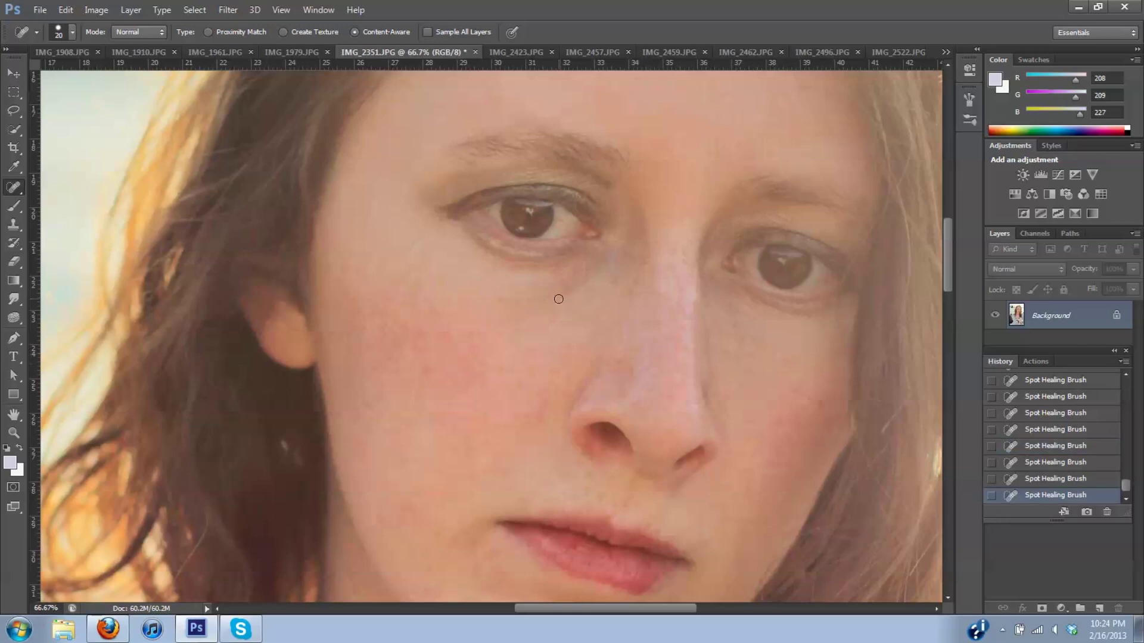
{"action": "left_click_drag", "start_coordinate": [518, 300], "coordinate": [529, 302]}
{"action": "left_click_drag", "start_coordinate": [949, 245], "coordinate": [946, 274]}
{"action": "left_click_drag", "start_coordinate": [703, 339], "coordinate": [739, 357]}
Heal the spots beside and below the lip corner and smooth the edge under the lower lip
{"action": "left_click", "coordinate": [739, 360]}
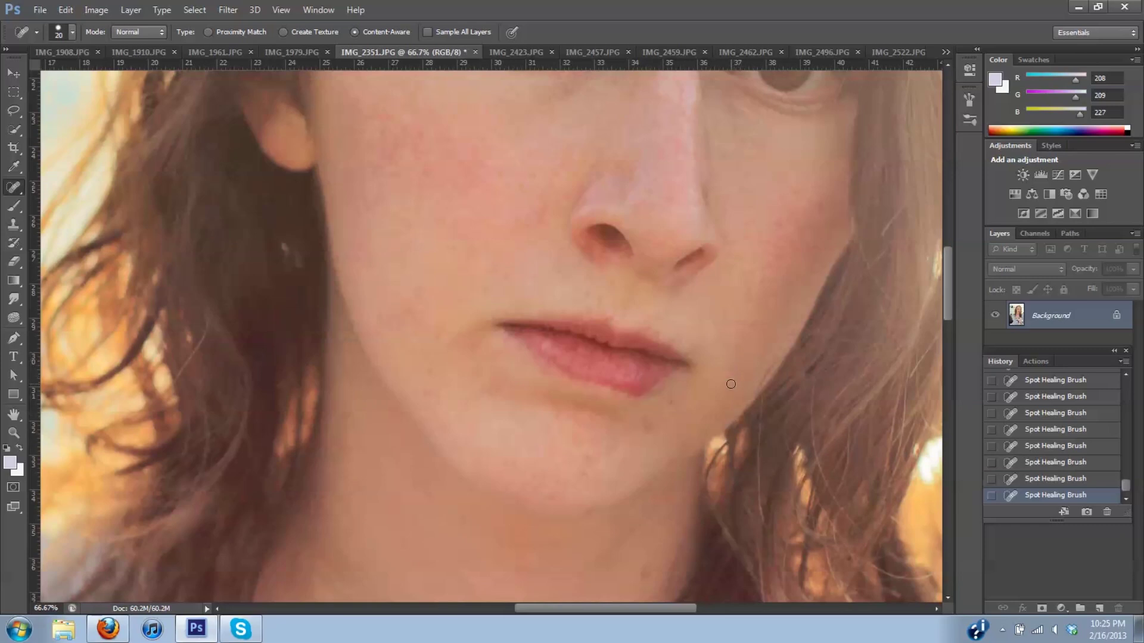
{"action": "left_click", "coordinate": [729, 388]}
{"action": "left_click", "coordinate": [672, 403]}
{"action": "left_click_drag", "start_coordinate": [647, 417], "coordinate": [651, 432]}
{"action": "mouse_move", "coordinate": [586, 466]}
{"action": "left_mouse_down"}
{"action": "mouse_move", "coordinate": [572, 485]}
{"action": "mouse_move", "coordinate": [552, 464]}
{"action": "left_mouse_up"}
Heal the cluster of small spots on the cheek
{"action": "left_click", "coordinate": [427, 371]}
{"action": "left_click", "coordinate": [443, 328]}
{"action": "left_click_drag", "start_coordinate": [444, 329], "coordinate": [440, 339]}
{"action": "left_click_drag", "start_coordinate": [392, 352], "coordinate": [385, 346]}
{"action": "left_click_drag", "start_coordinate": [403, 344], "coordinate": [406, 340]}
{"action": "left_click", "coordinate": [421, 336]}
Heal the spots under the nose and smooth the skin above the upper lip
{"action": "left_click", "coordinate": [587, 294]}
{"action": "left_click_drag", "start_coordinate": [597, 296], "coordinate": [597, 303]}
{"action": "left_click", "coordinate": [588, 275]}
{"action": "left_click", "coordinate": [609, 286]}
{"action": "left_click", "coordinate": [646, 316]}
{"action": "mouse_move", "coordinate": [648, 329]}
{"action": "left_mouse_down"}
{"action": "mouse_move", "coordinate": [664, 327]}
{"action": "mouse_move", "coordinate": [635, 328]}
{"action": "mouse_move", "coordinate": [678, 344]}
{"action": "mouse_move", "coordinate": [638, 330]}
{"action": "mouse_move", "coordinate": [668, 342]}
{"action": "left_mouse_up"}
Reshape the upper lip outline and the lower lip edge
{"action": "left_click", "coordinate": [637, 328]}
{"action": "left_click_drag", "start_coordinate": [650, 332], "coordinate": [663, 332]}
{"action": "left_click", "coordinate": [605, 317]}
{"action": "left_click", "coordinate": [602, 316]}
{"action": "mouse_move", "coordinate": [602, 318]}
{"action": "left_mouse_down"}
{"action": "mouse_move", "coordinate": [563, 317]}
{"action": "mouse_move", "coordinate": [603, 316]}
{"action": "left_mouse_up"}
{"action": "mouse_move", "coordinate": [629, 395]}
{"action": "left_mouse_down"}
{"action": "mouse_move", "coordinate": [577, 382]}
{"action": "mouse_move", "coordinate": [634, 396]}
{"action": "left_mouse_up"}
Heal the mark below the lip corner, the lower-cheek spots and the marks across the chin
{"action": "left_click_drag", "start_coordinate": [526, 356], "coordinate": [548, 377]}
{"action": "left_click_drag", "start_coordinate": [407, 315], "coordinate": [399, 326]}
{"action": "left_click", "coordinate": [381, 284]}
{"action": "left_click_drag", "start_coordinate": [422, 319], "coordinate": [422, 319]}
{"action": "left_click_drag", "start_coordinate": [425, 393], "coordinate": [440, 398]}
{"action": "left_click", "coordinate": [443, 362]}
{"action": "left_click_drag", "start_coordinate": [473, 452], "coordinate": [483, 477]}
{"action": "mouse_move", "coordinate": [592, 509]}
{"action": "left_mouse_down"}
{"action": "mouse_move", "coordinate": [558, 512]}
{"action": "mouse_move", "coordinate": [557, 484]}
{"action": "left_mouse_up"}
{"action": "left_click_drag", "start_coordinate": [951, 264], "coordinate": [954, 234]}
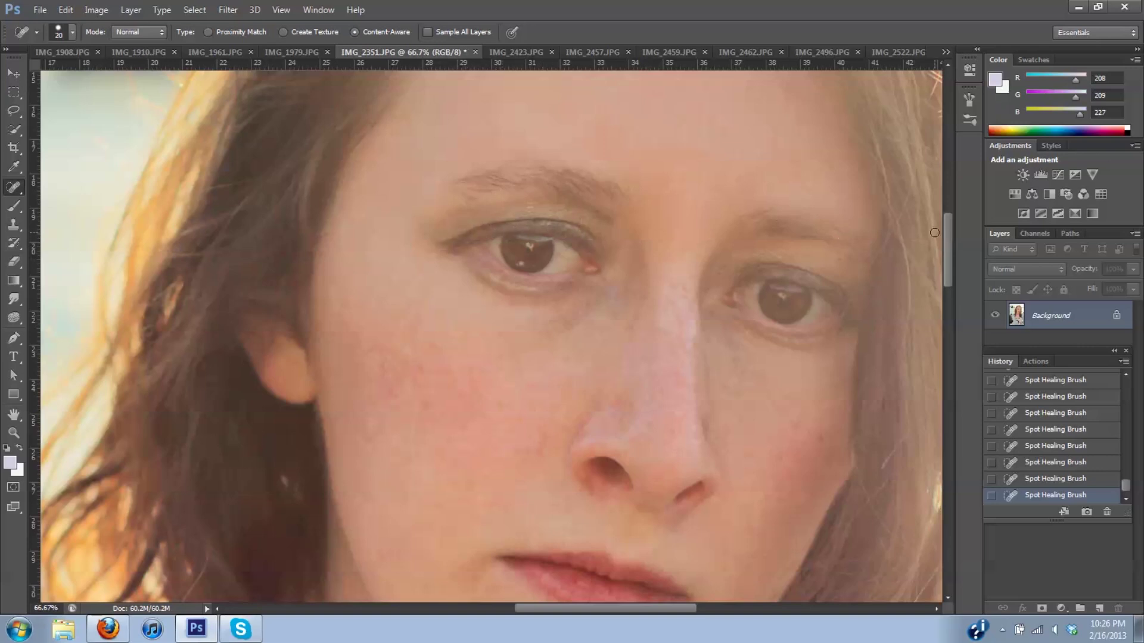
Heal the dark spot below the lower lip, chin spots, a nostril blemish and lower-lip marks
{"action": "left_click_drag", "start_coordinate": [950, 245], "coordinate": [952, 288]}
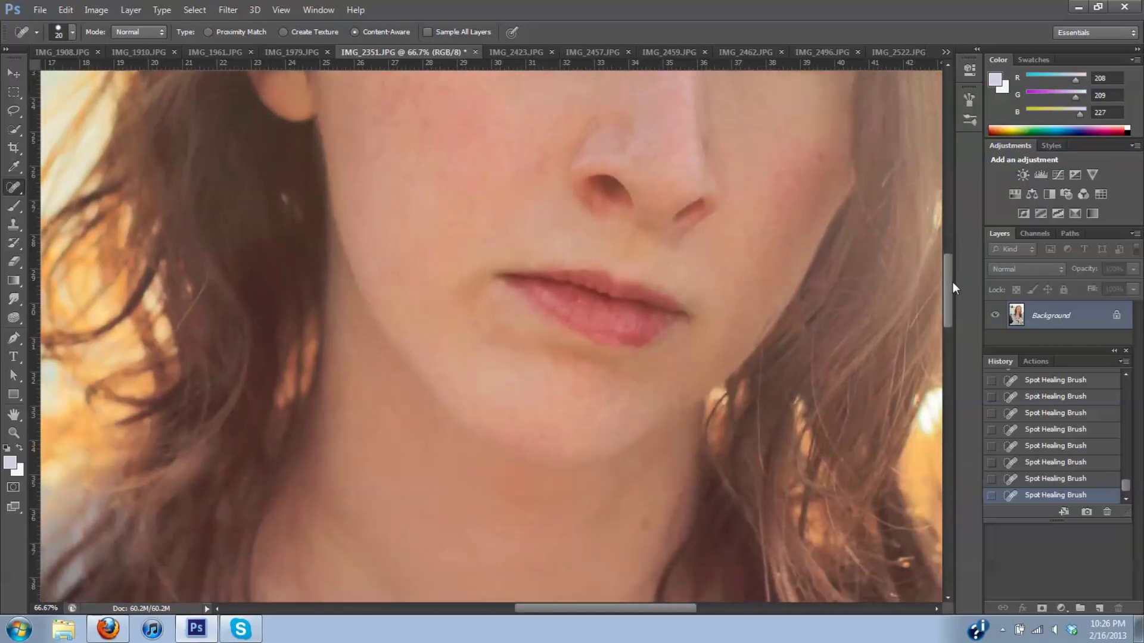
{"action": "left_click", "coordinate": [616, 353]}
{"action": "mouse_move", "coordinate": [520, 448]}
{"action": "left_mouse_down"}
{"action": "mouse_move", "coordinate": [572, 437]}
{"action": "mouse_move", "coordinate": [560, 434]}
{"action": "left_mouse_up"}
{"action": "left_click", "coordinate": [512, 450]}
{"action": "mouse_move", "coordinate": [542, 153]}
{"action": "left_mouse_down"}
{"action": "mouse_move", "coordinate": [536, 175]}
{"action": "mouse_move", "coordinate": [516, 183]}
{"action": "left_mouse_up"}
{"action": "left_click_drag", "start_coordinate": [579, 301], "coordinate": [586, 302]}
{"action": "left_click", "coordinate": [626, 328]}
{"action": "left_click_drag", "start_coordinate": [595, 331], "coordinate": [621, 332]}
{"action": "mouse_move", "coordinate": [944, 294]}
{"action": "left_mouse_down"}
{"action": "mouse_move", "coordinate": [942, 307]}
{"action": "mouse_move", "coordinate": [937, 294]}
{"action": "left_mouse_up"}
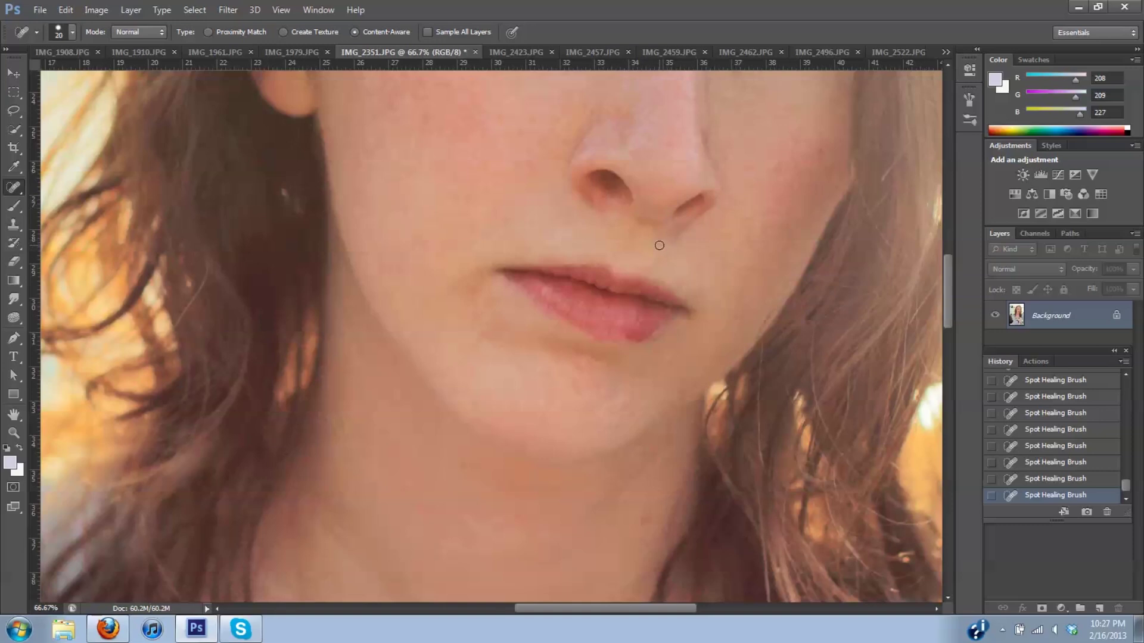
Heal the blemishes on the chin and neck with the Spot Healing Brush
{"action": "left_click_drag", "start_coordinate": [945, 281], "coordinate": [950, 307]}
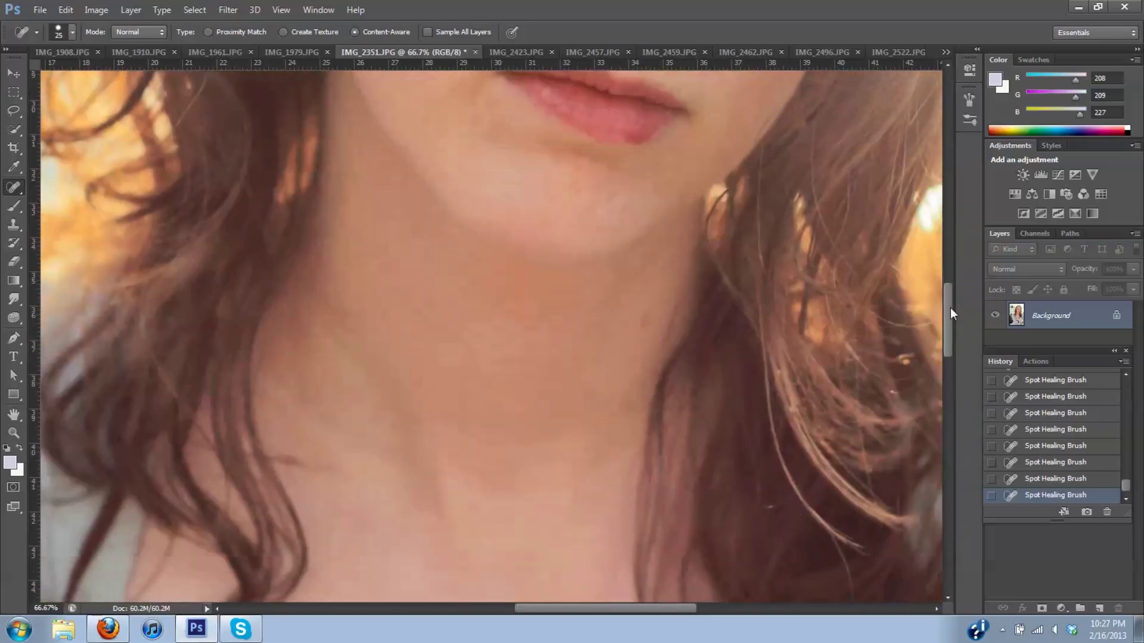
{"action": "left_click", "coordinate": [577, 187]}
{"action": "left_click", "coordinate": [464, 150]}
{"action": "left_click", "coordinate": [647, 319]}
{"action": "left_click", "coordinate": [640, 332]}
{"action": "left_click", "coordinate": [439, 226]}
{"action": "left_click", "coordinate": [405, 296]}
{"action": "left_click_drag", "start_coordinate": [424, 316], "coordinate": [440, 317]}
Heal the remaining spots on the upper chest, neck and neckline, then fit the whole portrait on screen
{"action": "left_click_drag", "start_coordinate": [951, 290], "coordinate": [948, 348]}
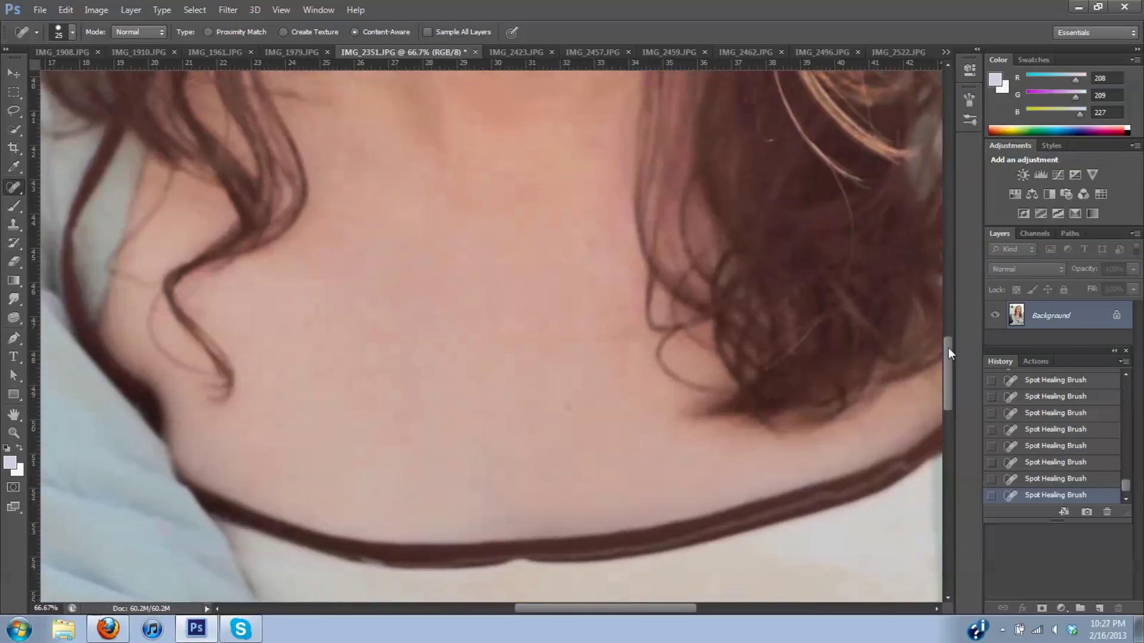
{"action": "left_click", "coordinate": [533, 427]}
{"action": "left_click", "coordinate": [574, 405]}
{"action": "left_click", "coordinate": [592, 242]}
{"action": "mouse_move", "coordinate": [326, 141]}
{"action": "left_mouse_down"}
{"action": "mouse_move", "coordinate": [354, 146]}
{"action": "mouse_move", "coordinate": [357, 164]}
{"action": "mouse_move", "coordinate": [391, 173]}
{"action": "left_mouse_up"}
{"action": "left_click", "coordinate": [365, 148]}
{"action": "left_click_drag", "start_coordinate": [296, 316], "coordinate": [312, 329]}
{"action": "left_click", "coordinate": [572, 403]}
{"action": "left_click_drag", "start_coordinate": [584, 466], "coordinate": [594, 471]}
{"action": "key", "text": "ctrl+0"}
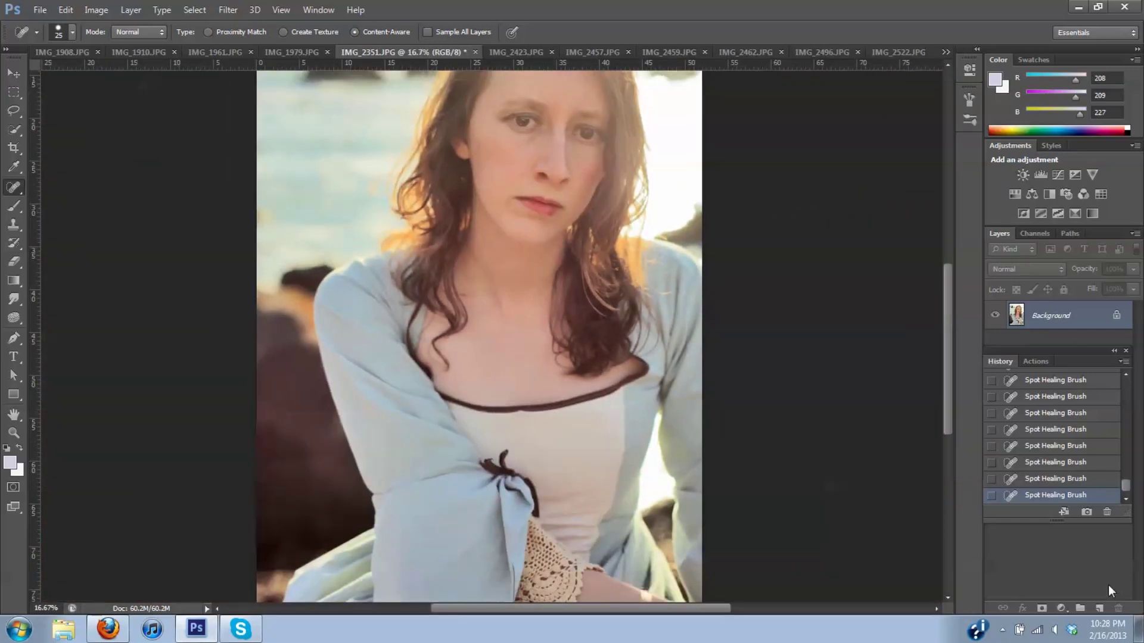
Dab away the spots just below the lip corner and on the chin with the Spot Healing Brush
{"action": "key", "text": "ctrl+minus"}
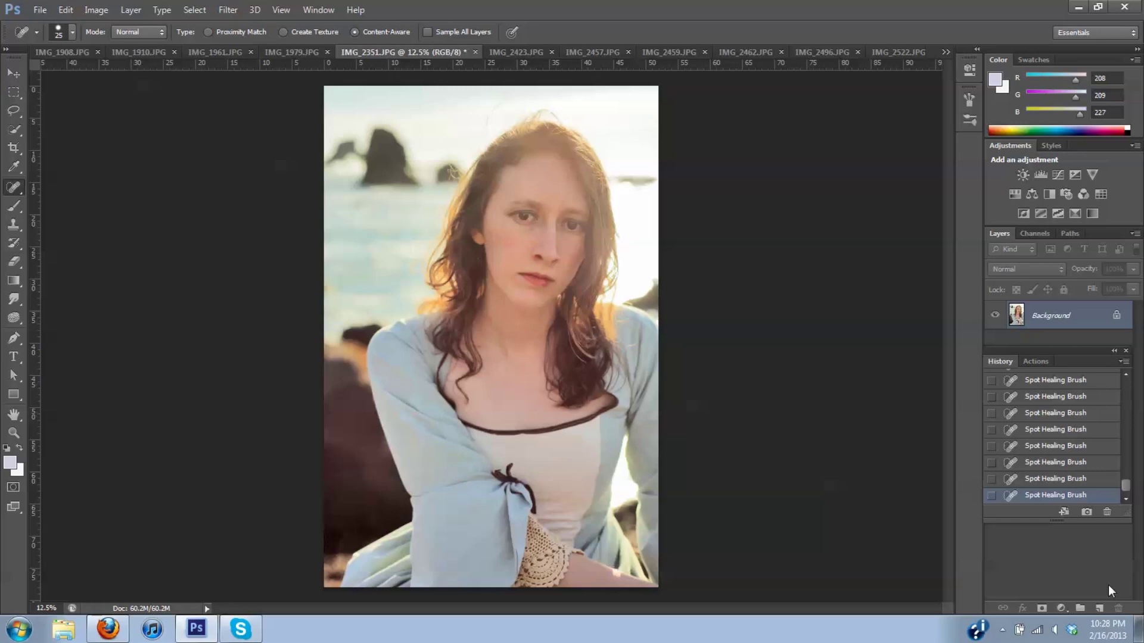
{"action": "key", "text": "ctrl+plus"}
{"action": "key", "text": "ctrl+plus"}
{"action": "key", "text": "ctrl+plus"}
{"action": "key", "text": "ctrl+plus"}
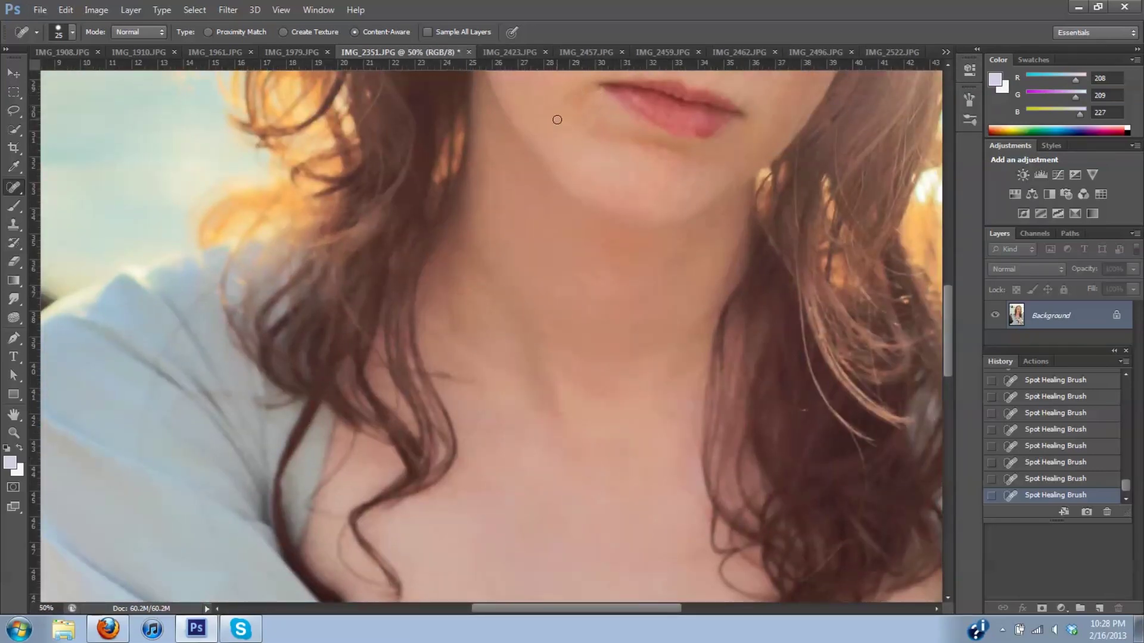
{"action": "left_click_drag", "start_coordinate": [949, 314], "coordinate": [947, 291]}
{"action": "left_click_drag", "start_coordinate": [604, 250], "coordinate": [589, 262]}
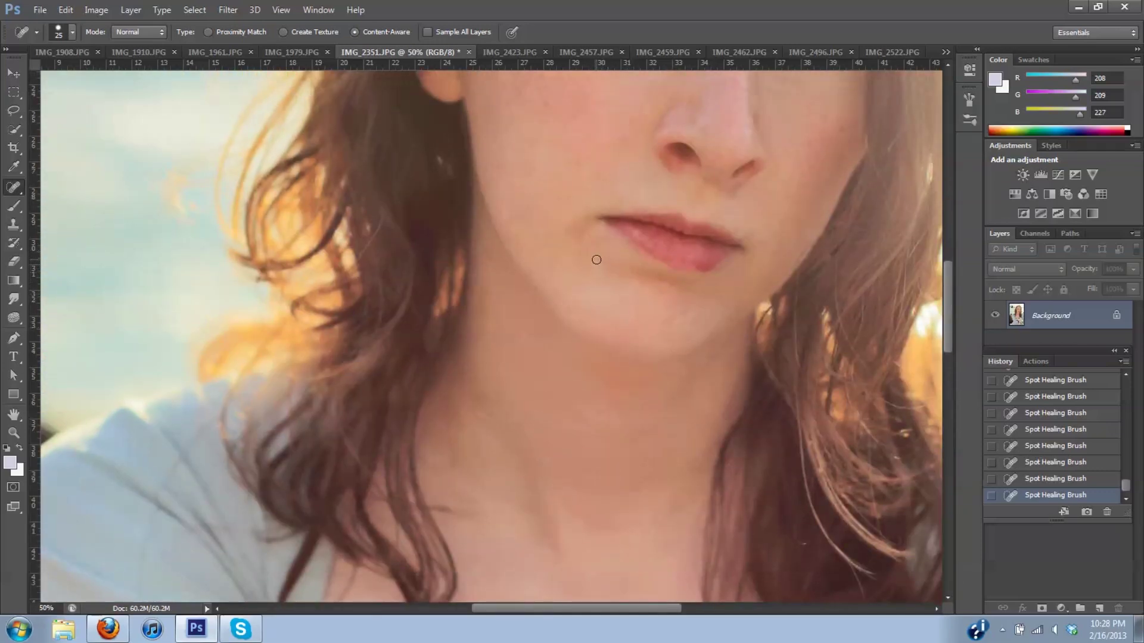
{"action": "mouse_move", "coordinate": [595, 240]}
{"action": "left_mouse_down"}
{"action": "mouse_move", "coordinate": [571, 230]}
{"action": "mouse_move", "coordinate": [590, 228]}
{"action": "mouse_move", "coordinate": [568, 228]}
{"action": "mouse_move", "coordinate": [596, 223]}
{"action": "mouse_move", "coordinate": [573, 232]}
{"action": "mouse_move", "coordinate": [604, 262]}
{"action": "left_mouse_up"}
{"action": "left_click", "coordinate": [603, 257]}
{"action": "left_click", "coordinate": [605, 258]}
{"action": "key", "text": "ctrl+minus"}
{"action": "key", "text": "ctrl+minus"}
{"action": "key", "text": "ctrl+minus"}
{"action": "key", "text": "ctrl+minus"}
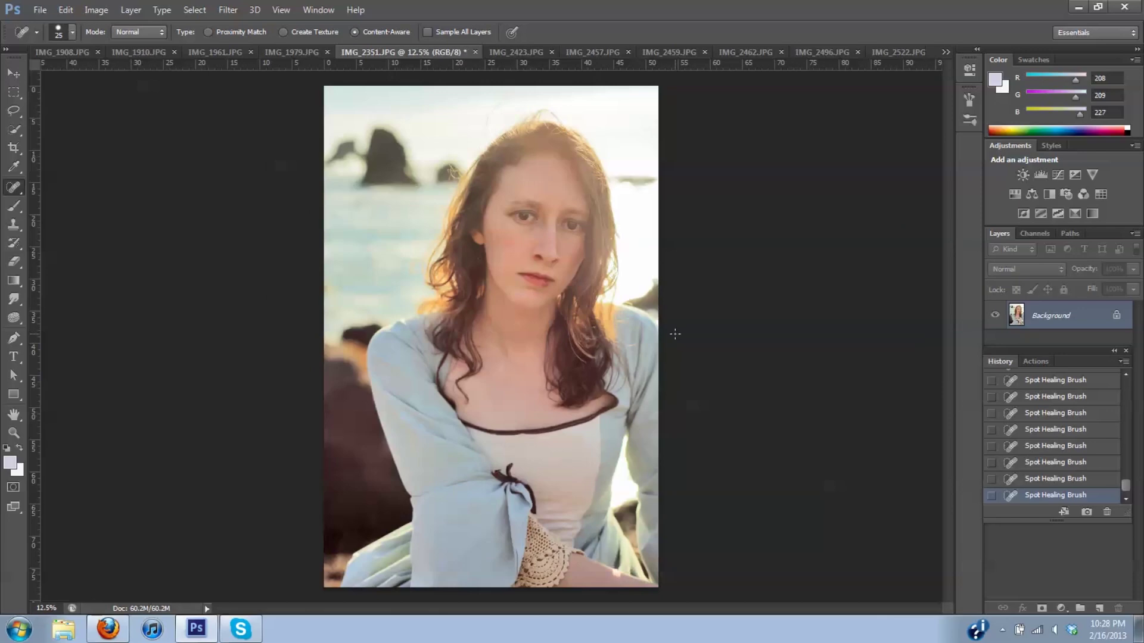
{"action": "key", "text": "ctrl+plus"}
{"action": "key", "text": "ctrl+plus"}
{"action": "key", "text": "ctrl+plus"}
{"action": "key", "text": "ctrl+plus"}
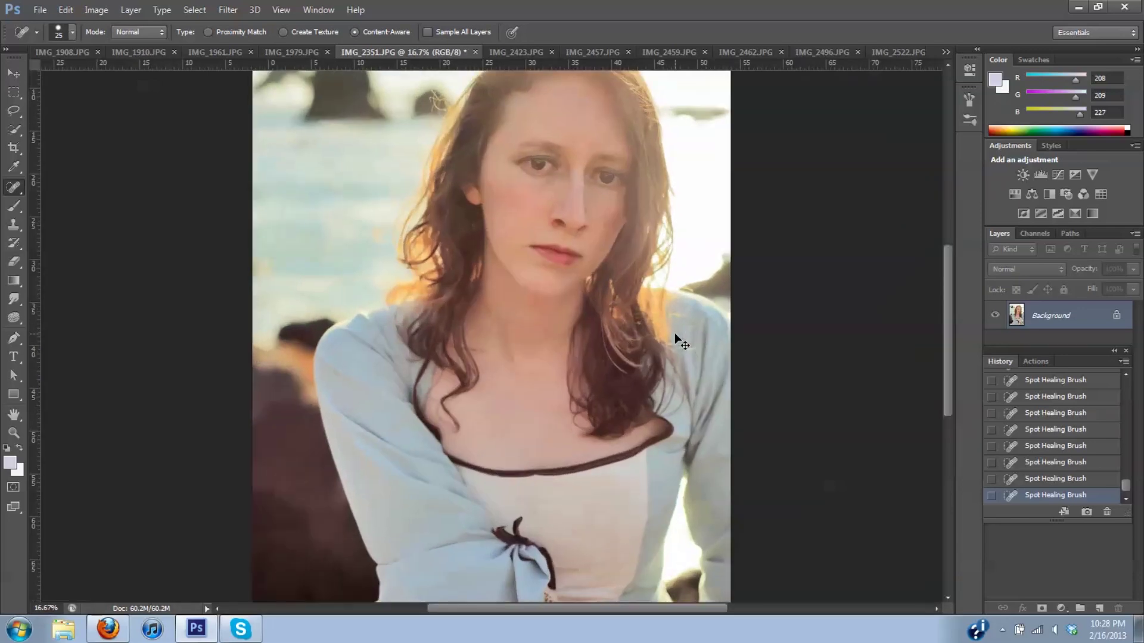
{"action": "key", "text": "ctrl+plus"}
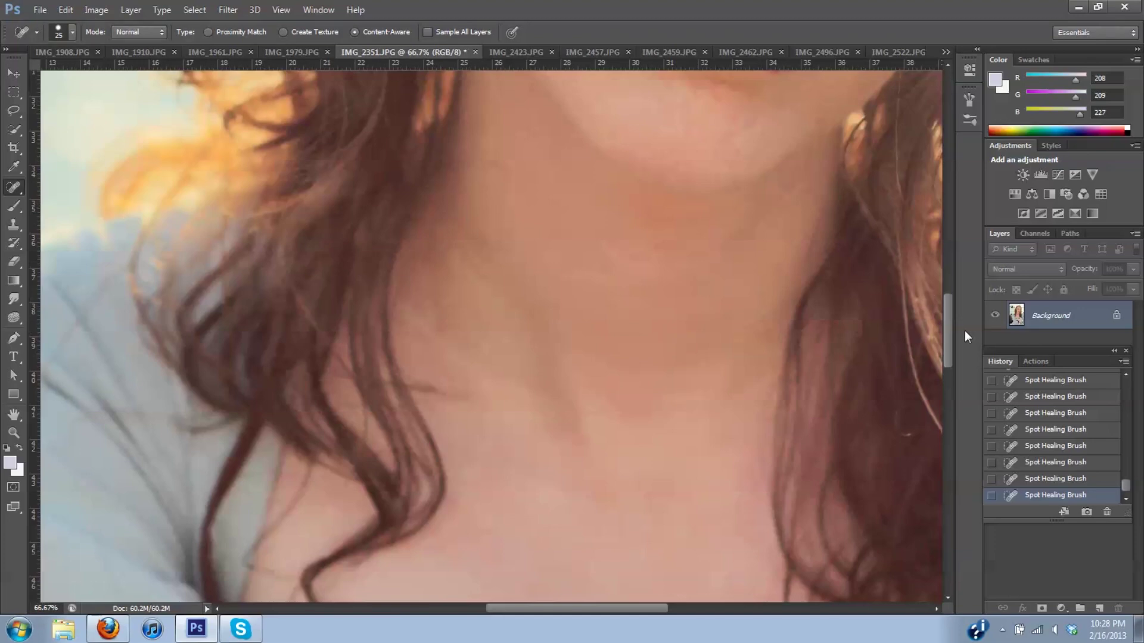
{"action": "left_click_drag", "start_coordinate": [948, 335], "coordinate": [989, 268]}
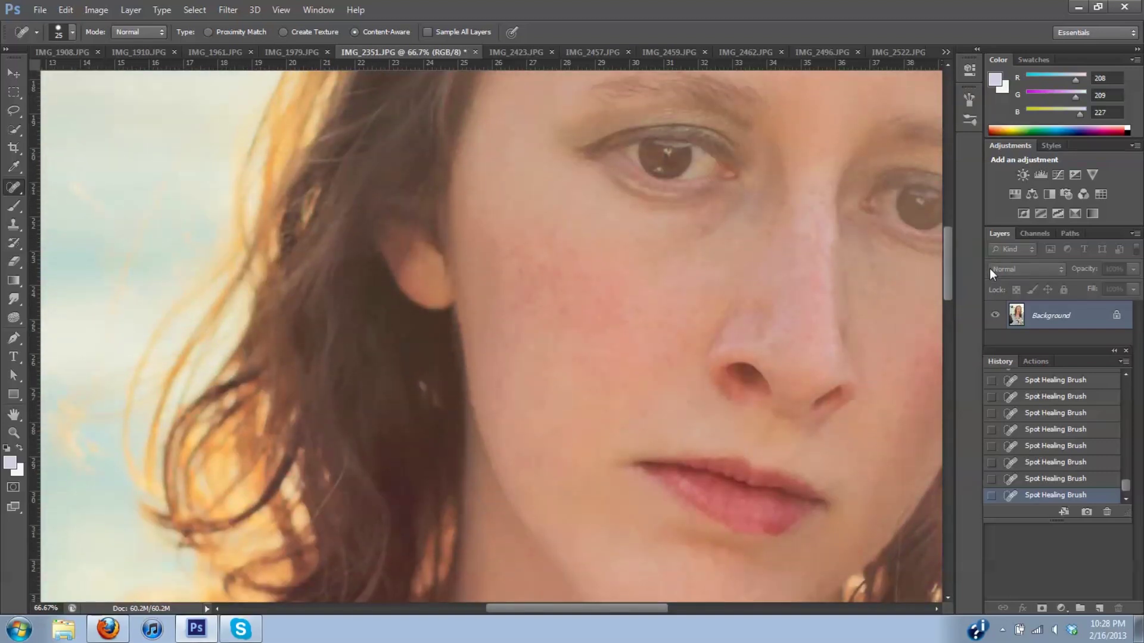
Open Filter > Liquify on the portrait with the preview at 100%
{"action": "left_click", "coordinate": [228, 10]}
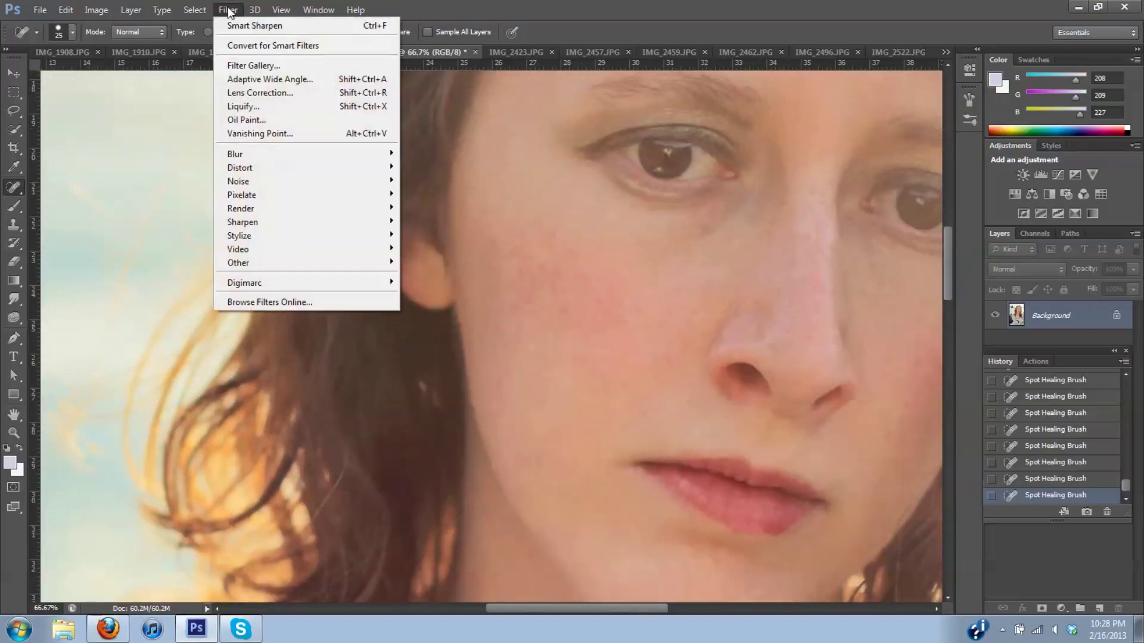
{"action": "left_click", "coordinate": [257, 107]}
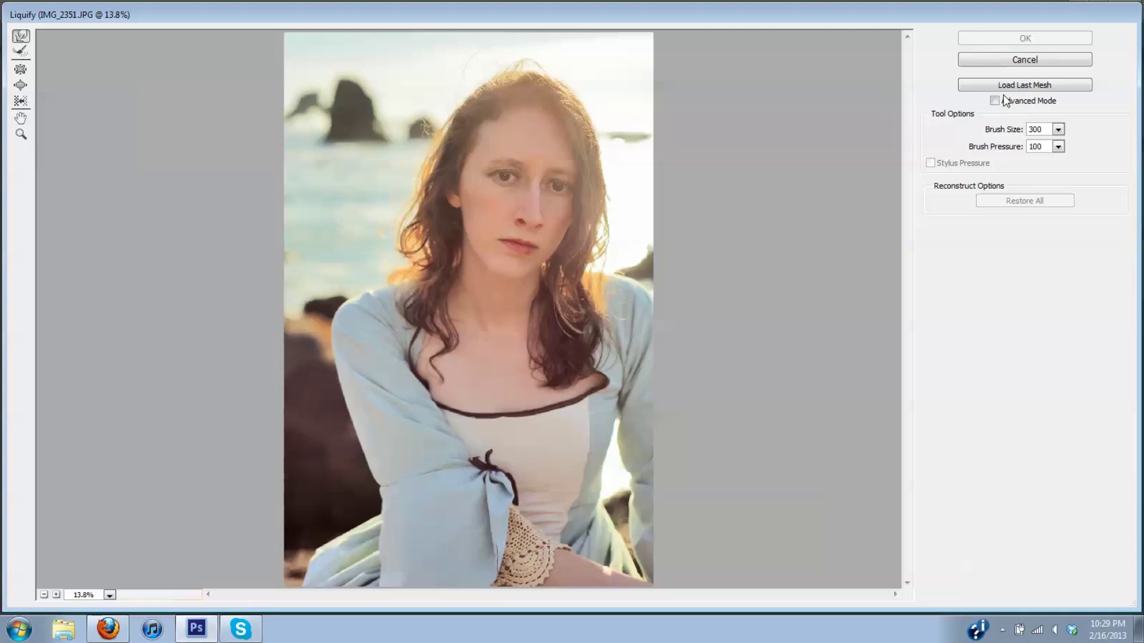
{"action": "key", "text": "ctrl+1"}
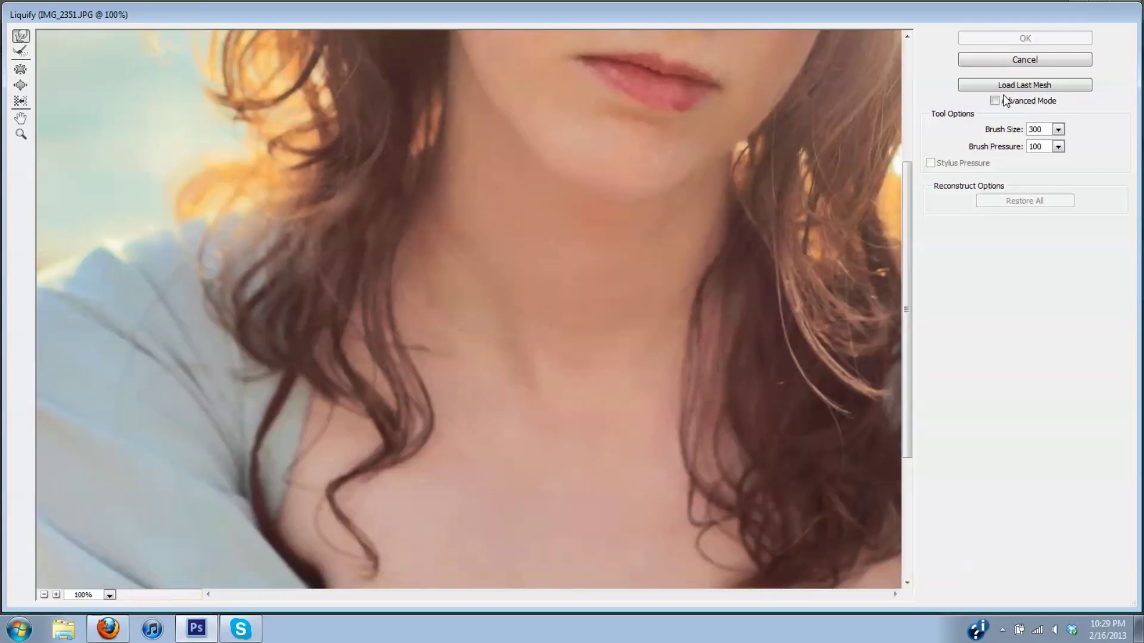
Frame the nose and lips at 100% in Liquify and reduce the brush size to 35
{"action": "key", "text": "ctrl+plus"}
{"action": "key", "text": "ctrl+plus"}
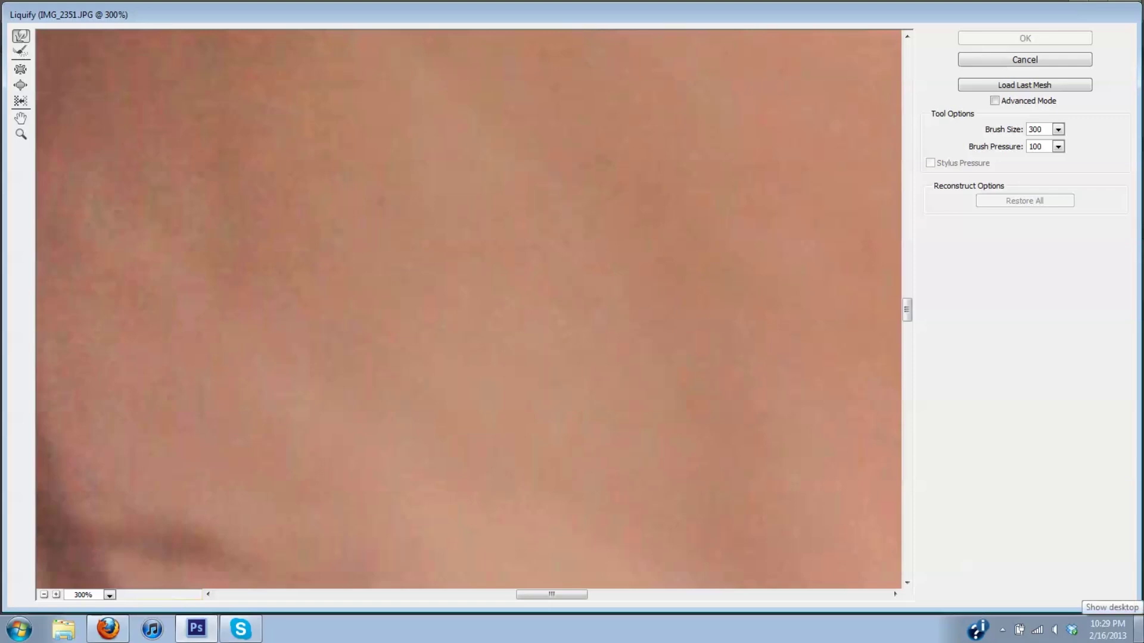
{"action": "key", "text": "ctrl+minus"}
{"action": "key", "text": "ctrl+minus"}
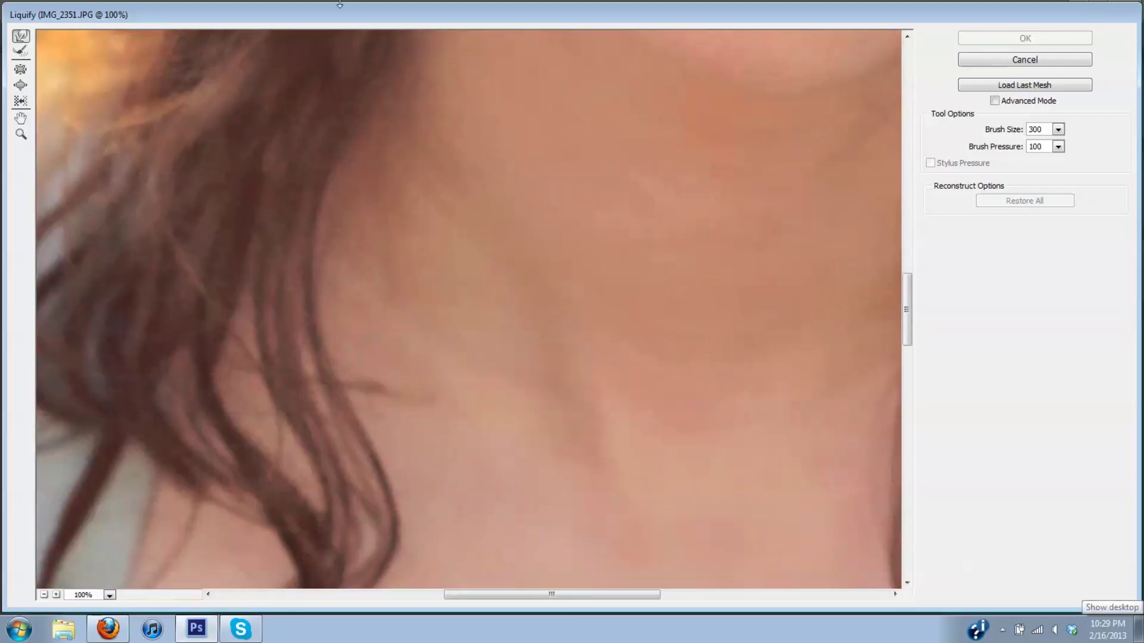
{"action": "left_click_drag", "start_coordinate": [913, 307], "coordinate": [913, 238]}
{"action": "left_click_drag", "start_coordinate": [520, 597], "coordinate": [597, 597]}
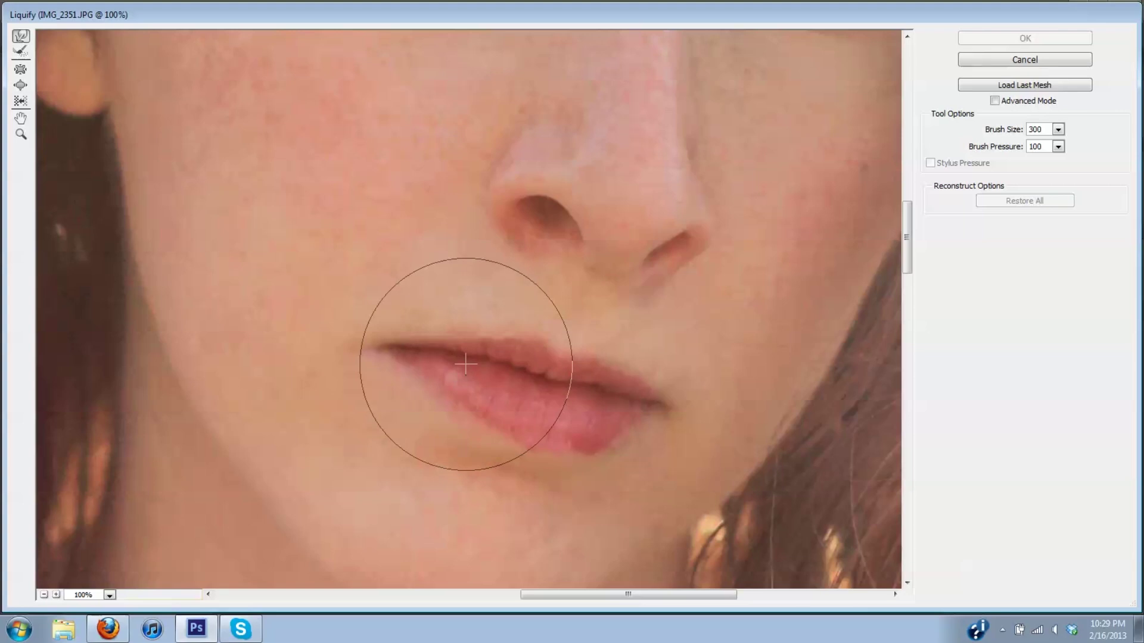
{"action": "key", "text": "bracketleft"}
{"action": "key", "text": "bracketleft"}
{"action": "key", "text": "bracketleft"}
{"action": "key", "text": "bracketleft"}
{"action": "key", "text": "bracketleft"}
{"action": "key", "text": "bracketleft"}
{"action": "key", "text": "bracketleft"}
{"action": "key", "text": "bracketleft"}
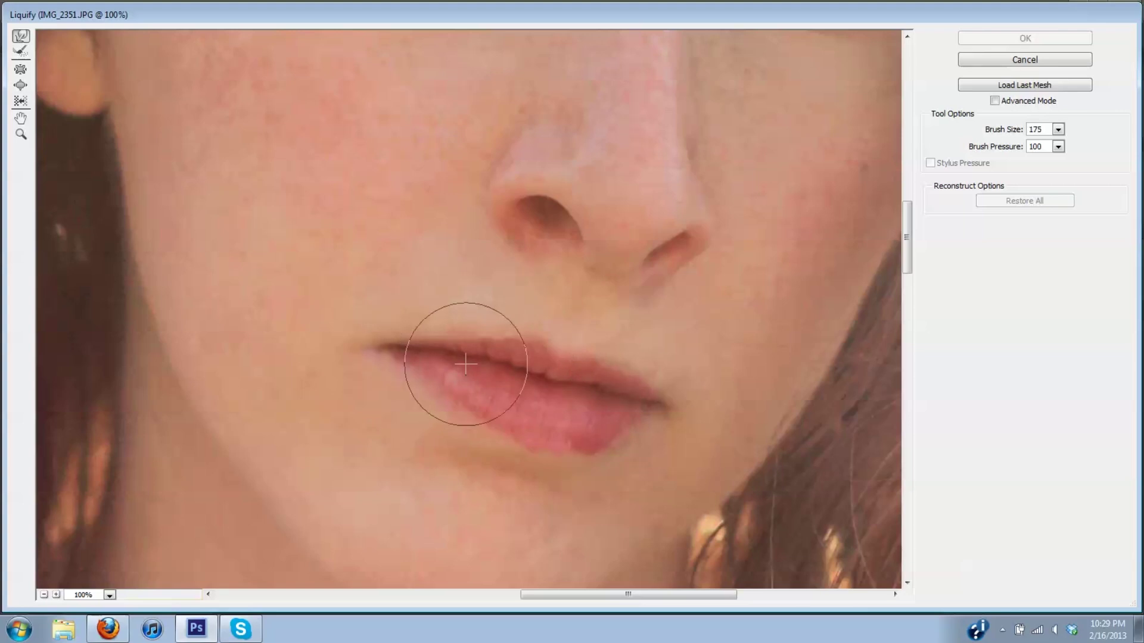
{"action": "key", "text": "bracketleft"}
{"action": "key", "text": "bracketleft"}
{"action": "key", "text": "bracketleft"}
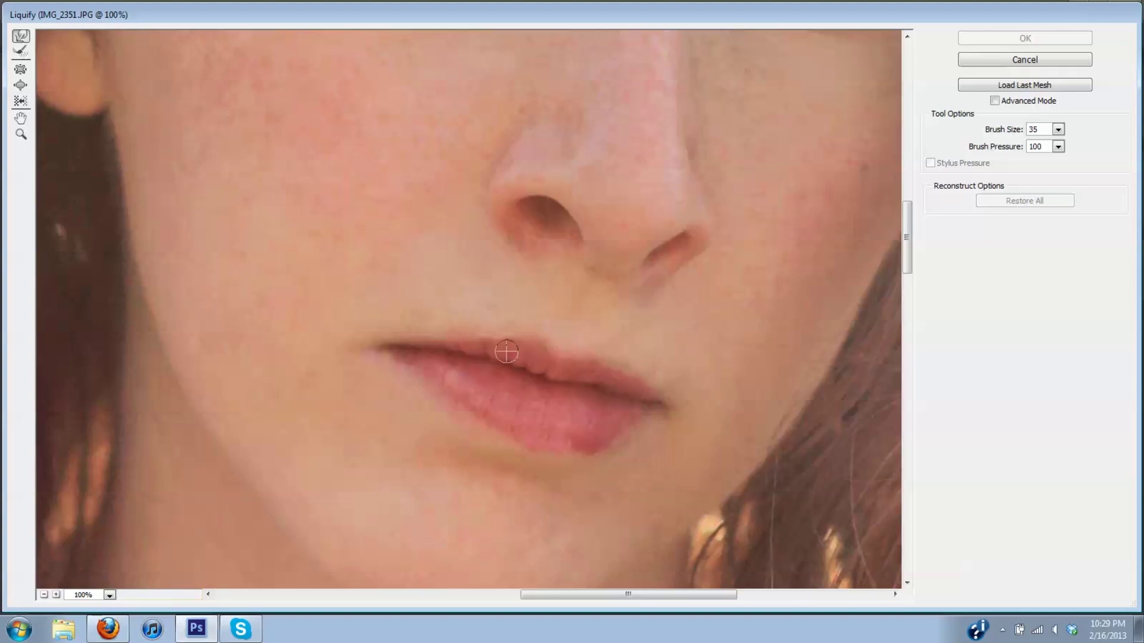
Push the upper lip's edge downward with Forward Warp into a smoother, lower curve
{"action": "left_click_drag", "start_coordinate": [522, 343], "coordinate": [553, 368]}
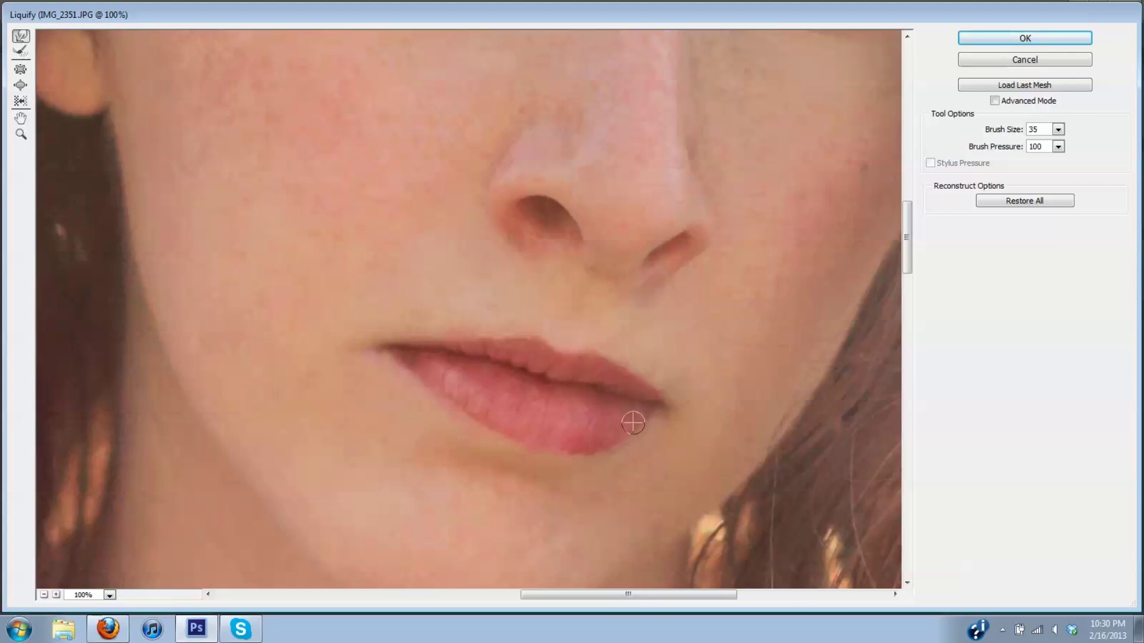
Forward-warp the lower lip's left corner and contour, finishing with brush size 40
{"action": "key", "text": "bracketright"}
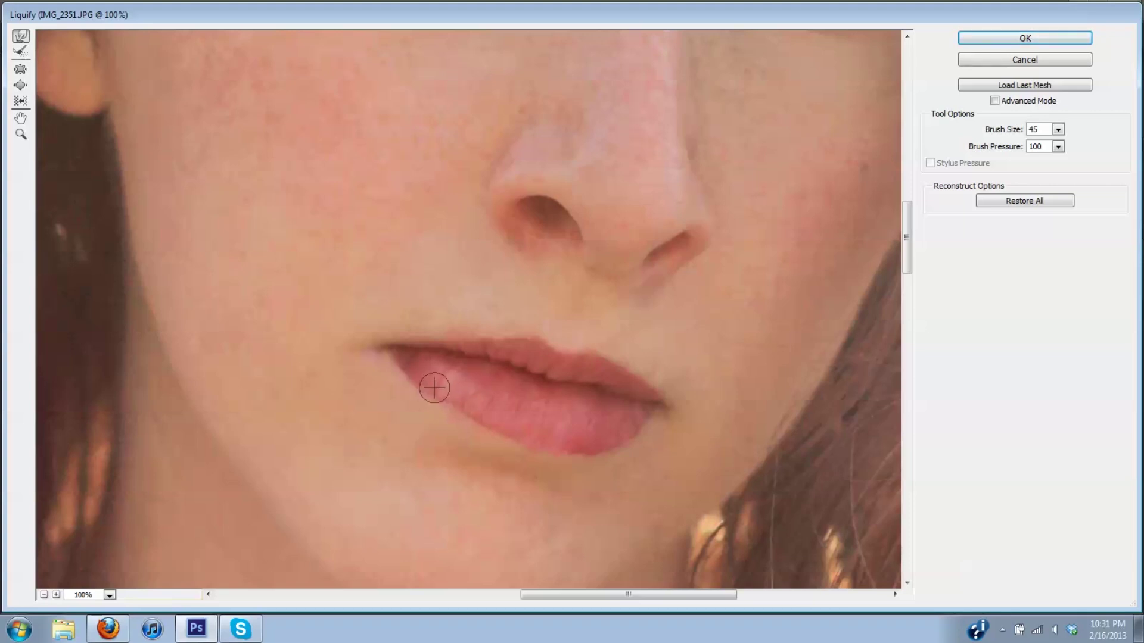
{"action": "left_click_drag", "start_coordinate": [433, 389], "coordinate": [476, 430]}
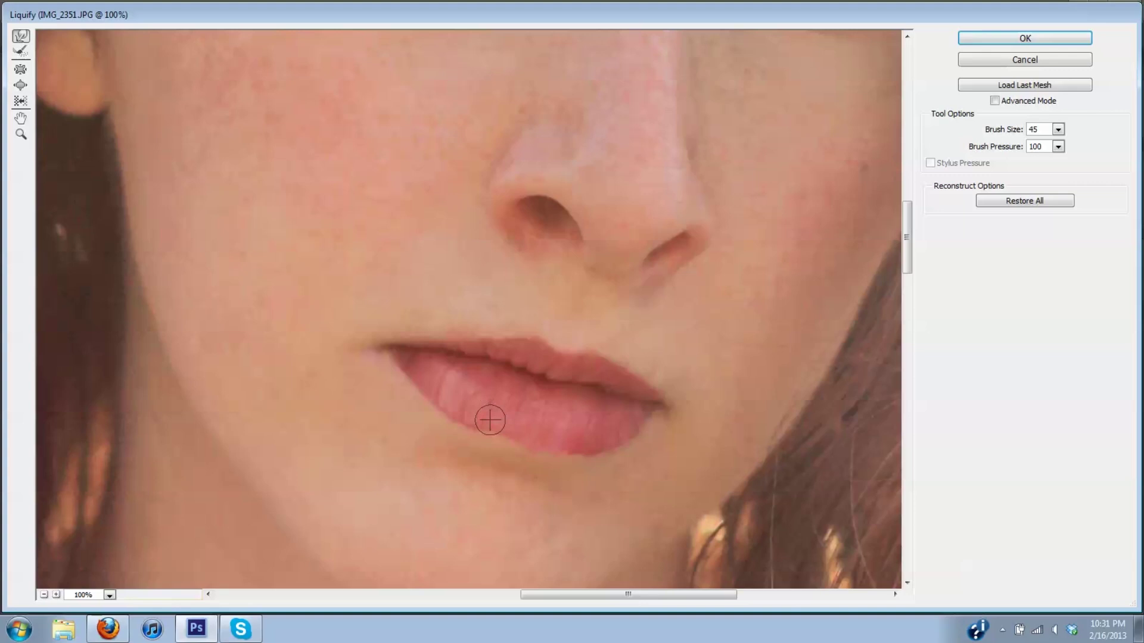
{"action": "mouse_move", "coordinate": [493, 430]}
{"action": "left_mouse_down"}
{"action": "mouse_move", "coordinate": [516, 427]}
{"action": "mouse_move", "coordinate": [509, 437]}
{"action": "left_mouse_up"}
{"action": "key", "text": "bracketleft"}
{"action": "key", "text": "bracketleft"}
{"action": "key", "text": "bracketleft"}
{"action": "key", "text": "bracketleft"}
{"action": "key", "text": "bracketleft"}
{"action": "key", "text": "bracketleft"}
{"action": "key", "text": "bracketleft"}
{"action": "key", "text": "bracketleft"}
{"action": "key", "text": "bracketleft"}
{"action": "key", "text": "bracketleft"}
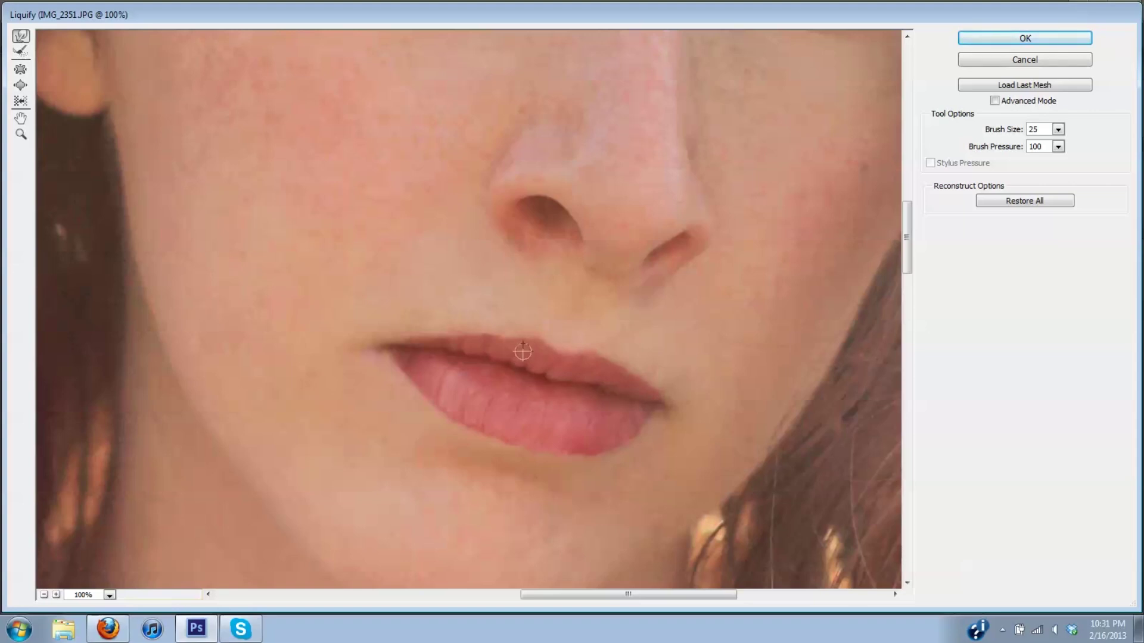
{"action": "key", "text": "bracketright"}
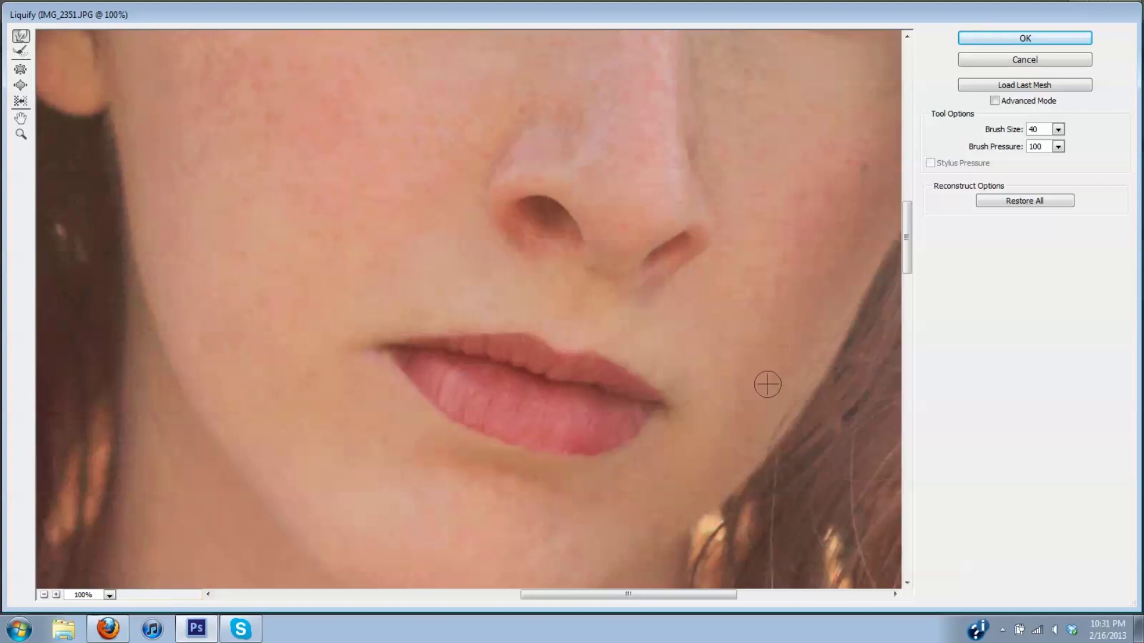
Confirm Liquify to apply the lip reshaping and zoom out to view the whole photo
{"action": "left_click", "coordinate": [1035, 39]}
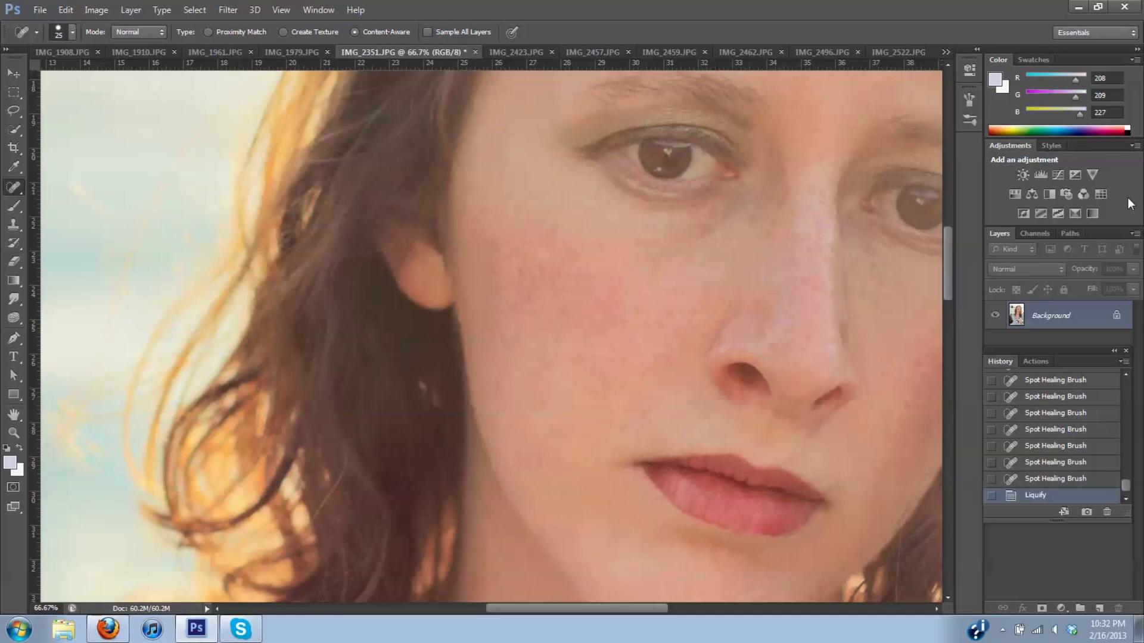
{"action": "key", "text": "ctrl+minus"}
{"action": "key", "text": "ctrl+minus"}
{"action": "key", "text": "ctrl+minus"}
{"action": "key", "text": "ctrl+minus"}
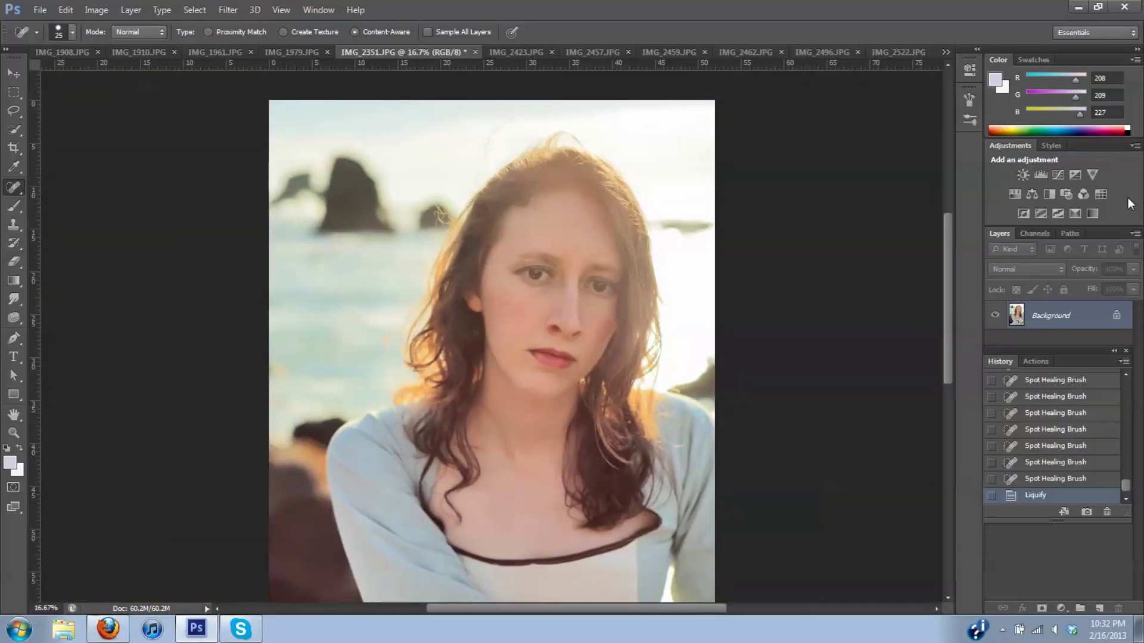
{"action": "key", "text": "ctrl+minus"}
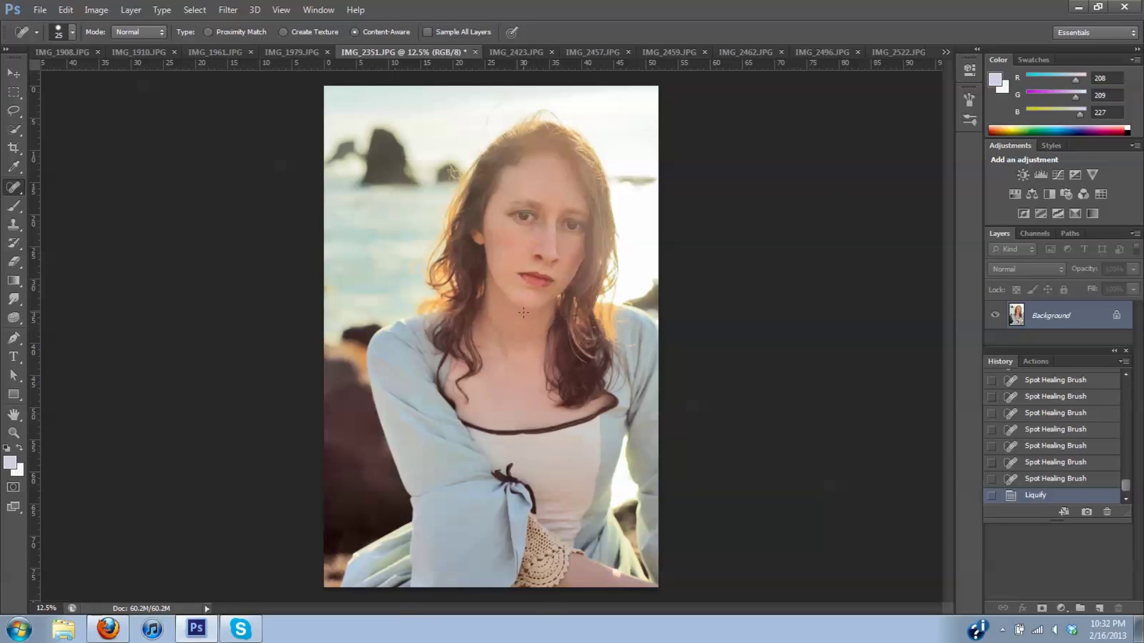
{"action": "scroll", "coordinate": [524, 313], "scroll_direction": "down", "scroll_amount": 1}
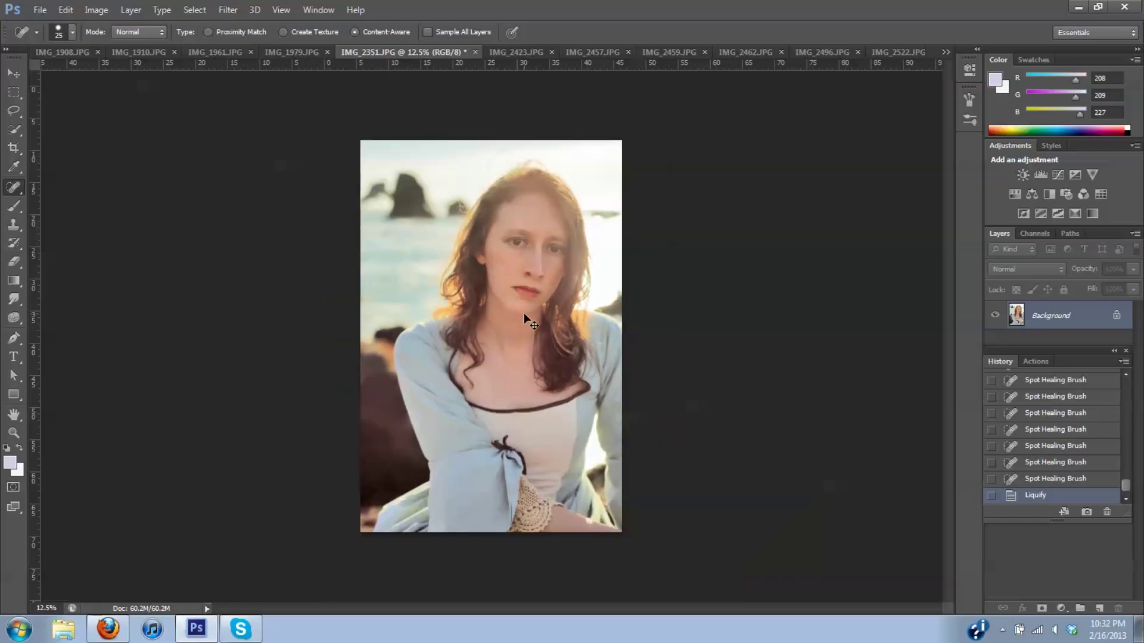
{"action": "scroll", "coordinate": [524, 312], "scroll_direction": "up", "scroll_amount": 4}
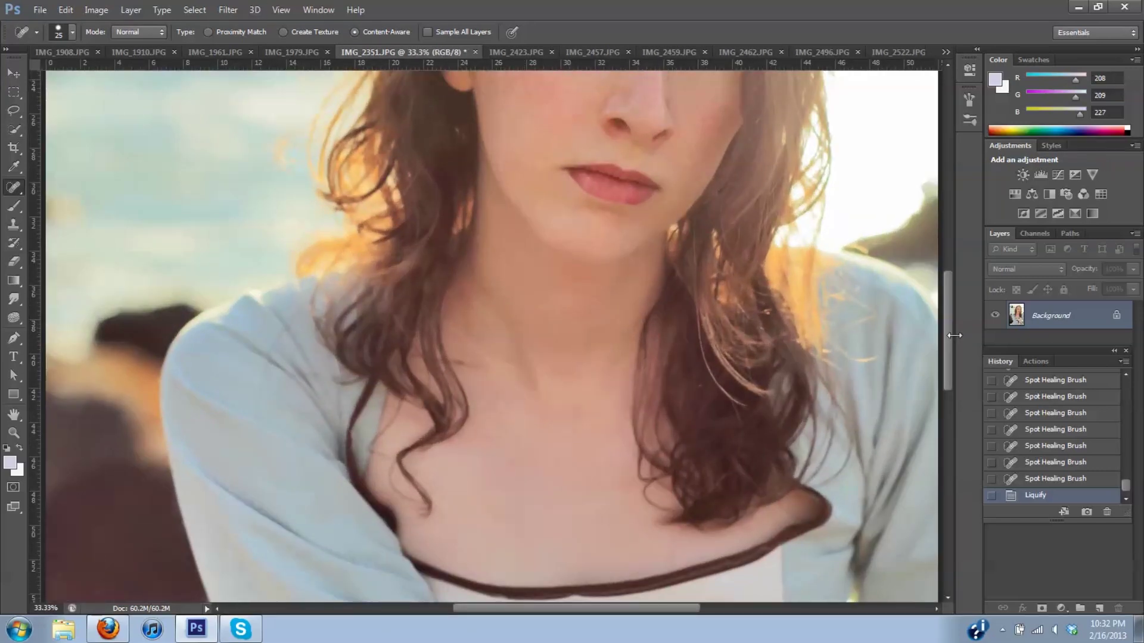
Select the Burn Tool with Range set to Shadows and revert History to the Liquify state
{"action": "left_click_drag", "start_coordinate": [942, 334], "coordinate": [955, 284]}
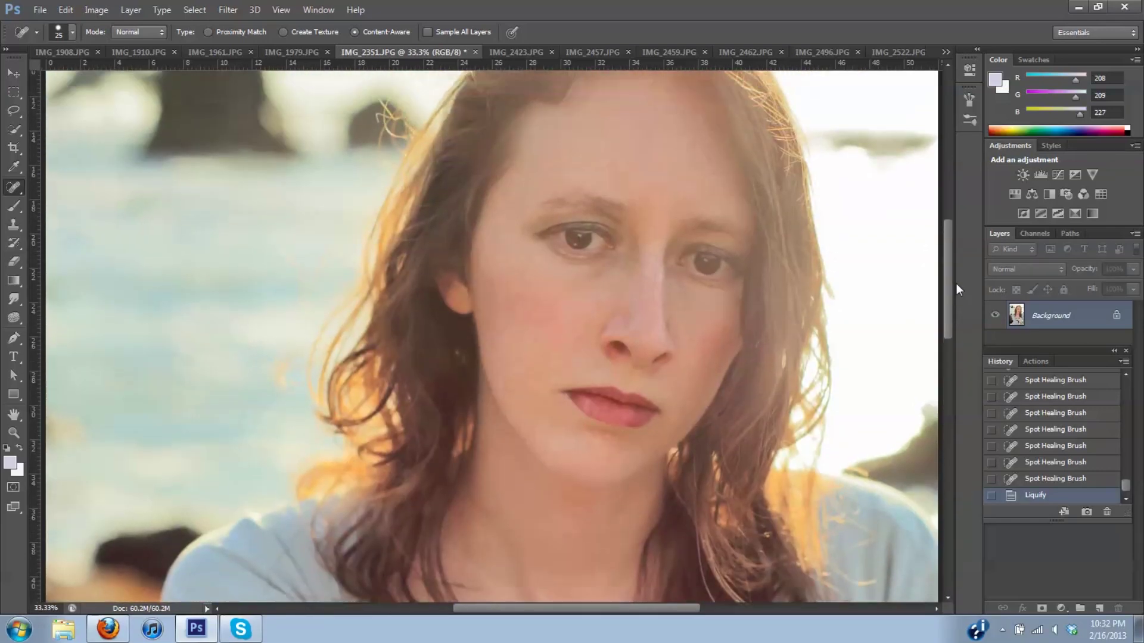
{"action": "left_click", "coordinate": [18, 316]}
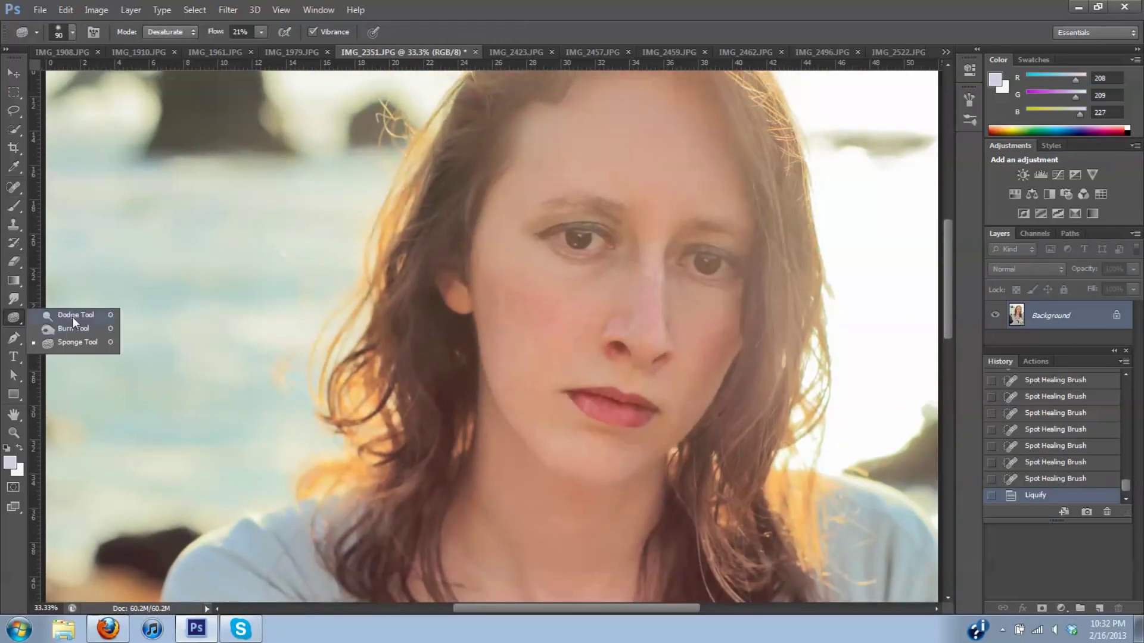
{"action": "left_click", "coordinate": [73, 316]}
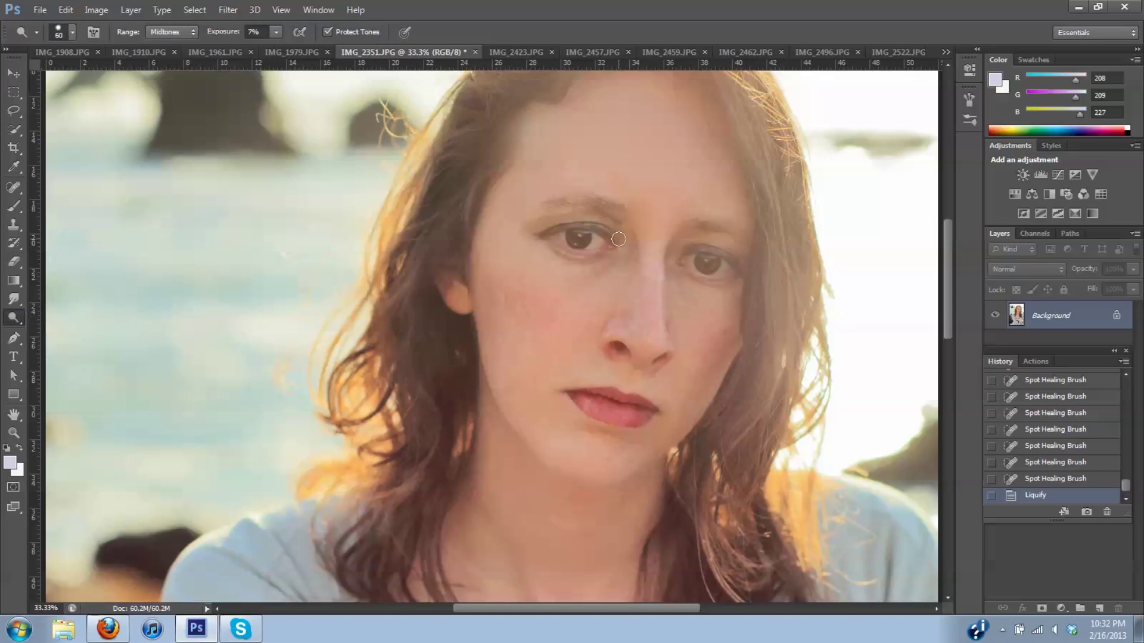
{"action": "left_click", "coordinate": [194, 32]}
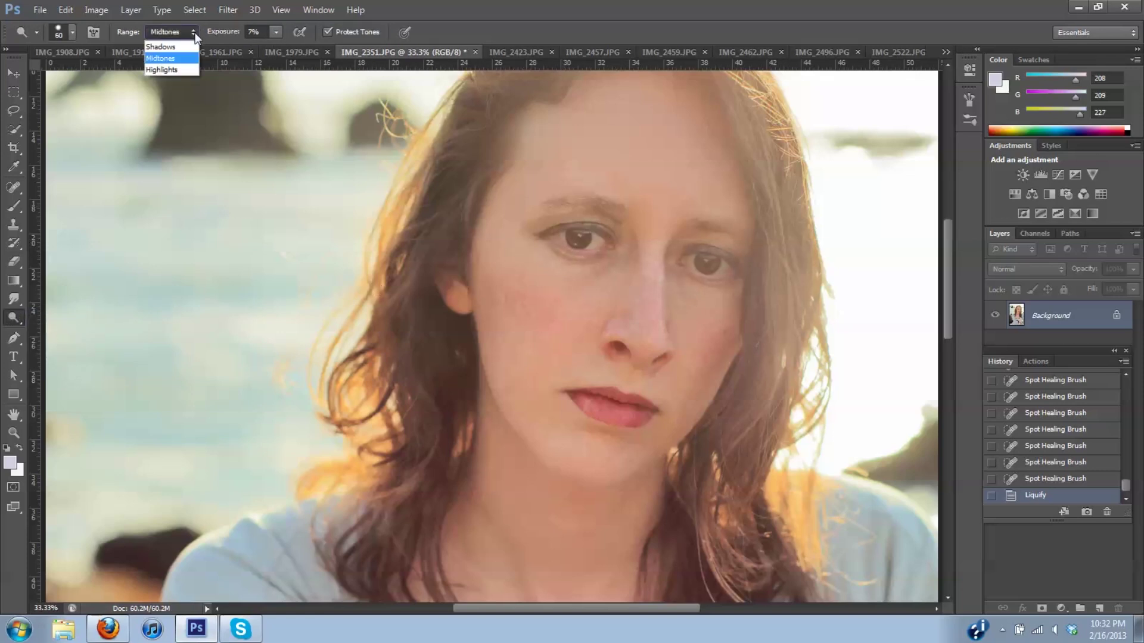
{"action": "left_click", "coordinate": [165, 45]}
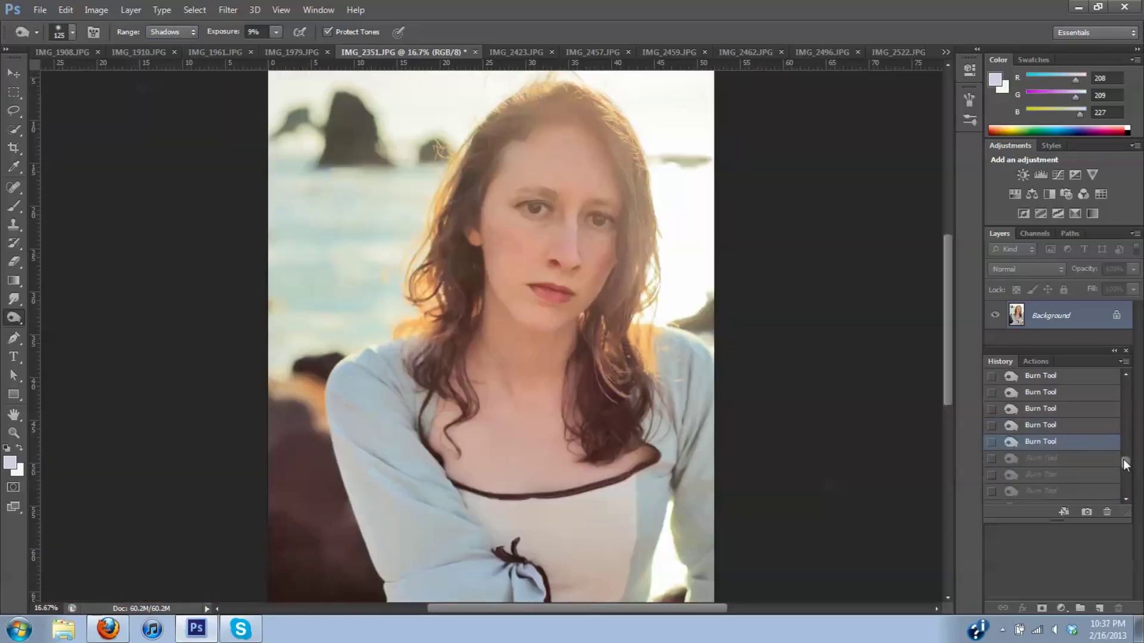
{"action": "left_click_drag", "start_coordinate": [1124, 485], "coordinate": [1121, 451]}
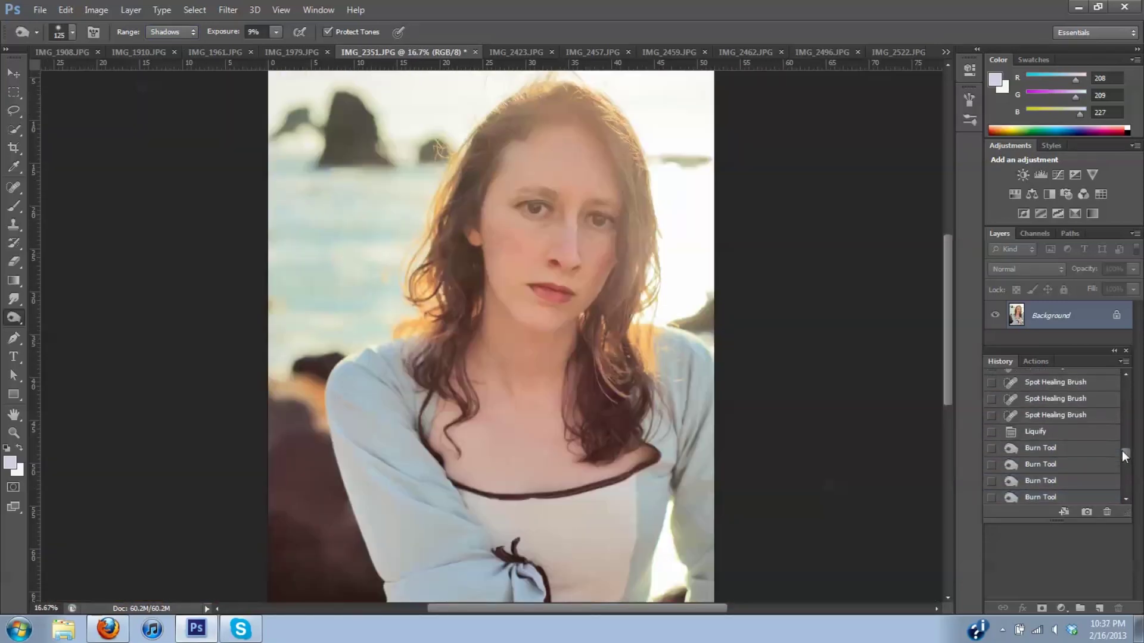
{"action": "left_click", "coordinate": [1038, 433]}
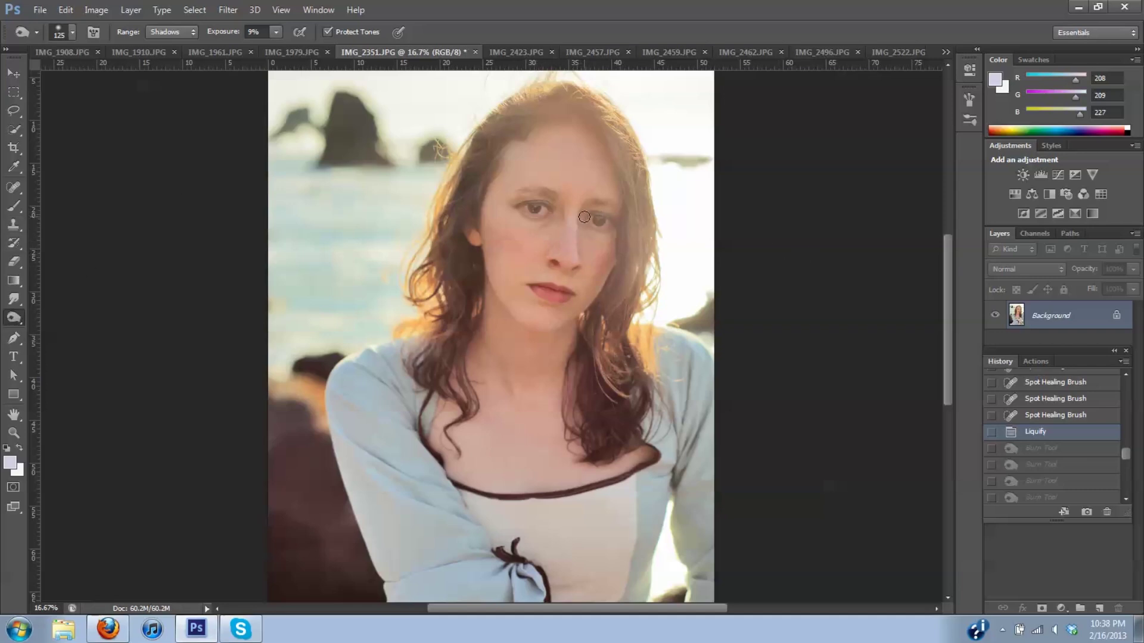
Burn the shadows around the eyes at 9% exposure, then undo the last stroke
{"action": "left_click_drag", "start_coordinate": [593, 214], "coordinate": [607, 221]}
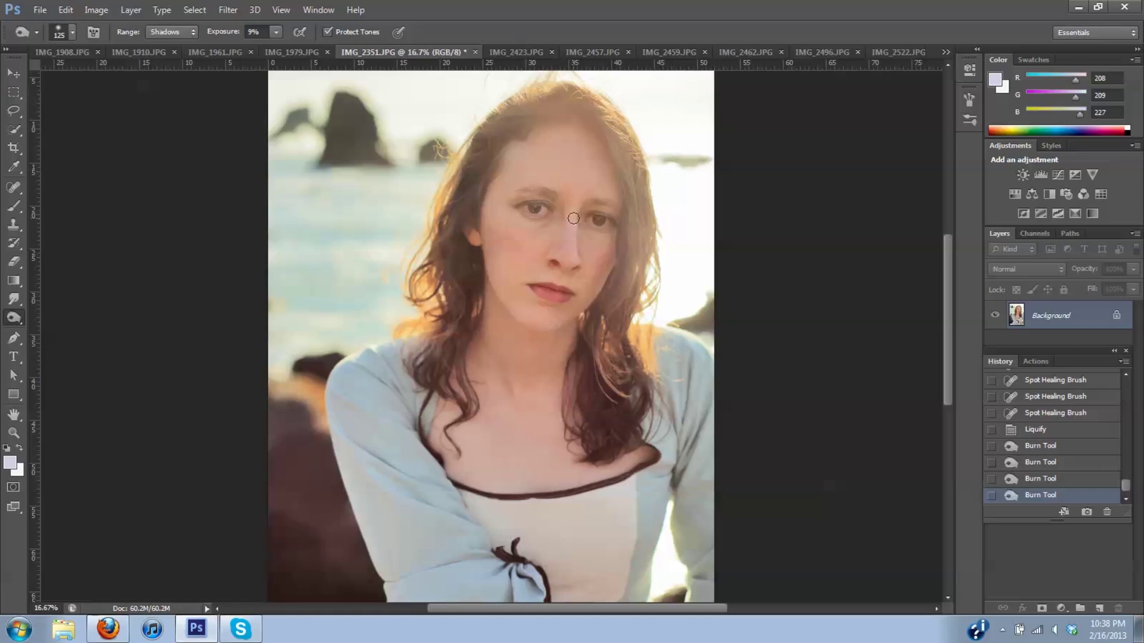
{"action": "left_click_drag", "start_coordinate": [588, 220], "coordinate": [614, 227]}
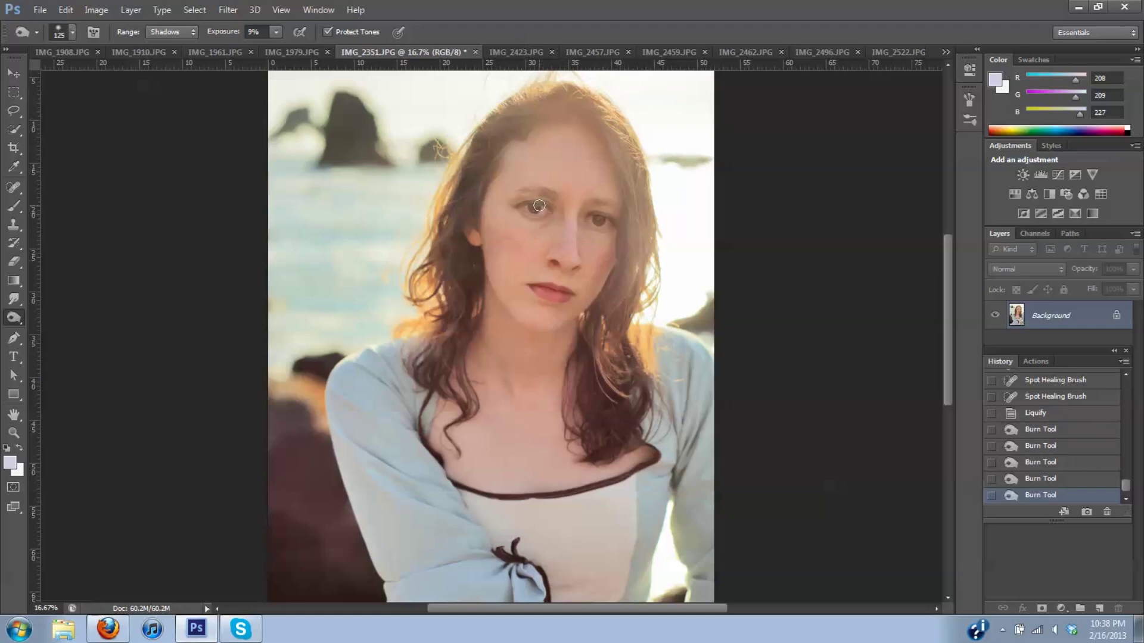
{"action": "mouse_move", "coordinate": [526, 204]}
{"action": "left_mouse_down"}
{"action": "mouse_move", "coordinate": [546, 212]}
{"action": "mouse_move", "coordinate": [523, 204]}
{"action": "left_mouse_up"}
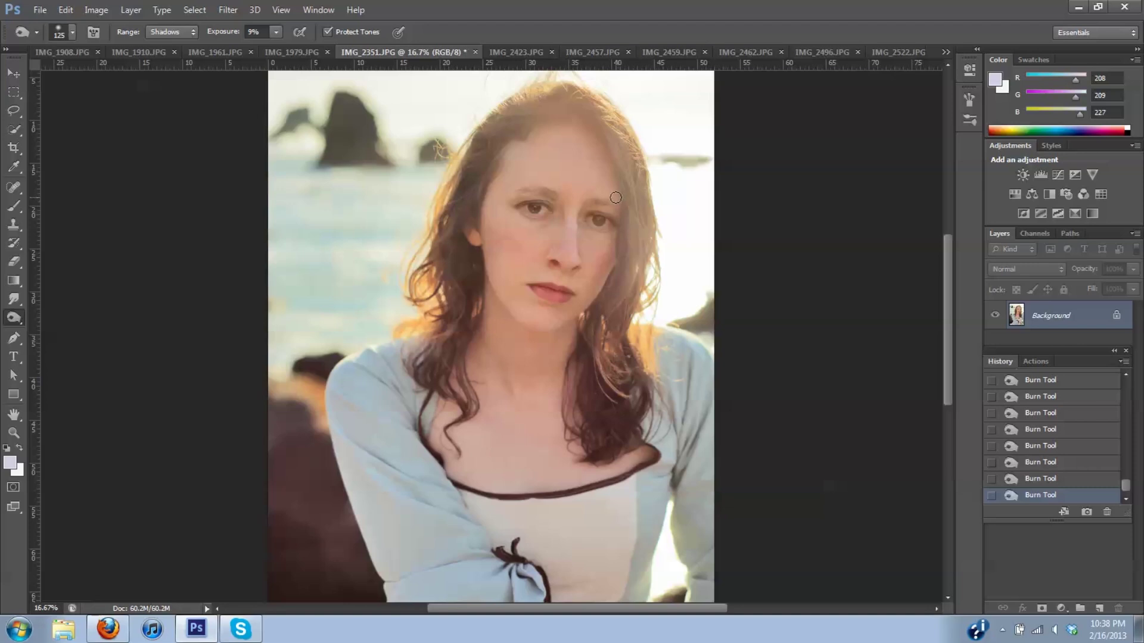
{"action": "key", "text": "bracketleft"}
{"action": "key", "text": "bracketleft"}
{"action": "key", "text": "bracketleft"}
{"action": "key", "text": "bracketleft"}
{"action": "left_click", "coordinate": [1047, 478]}
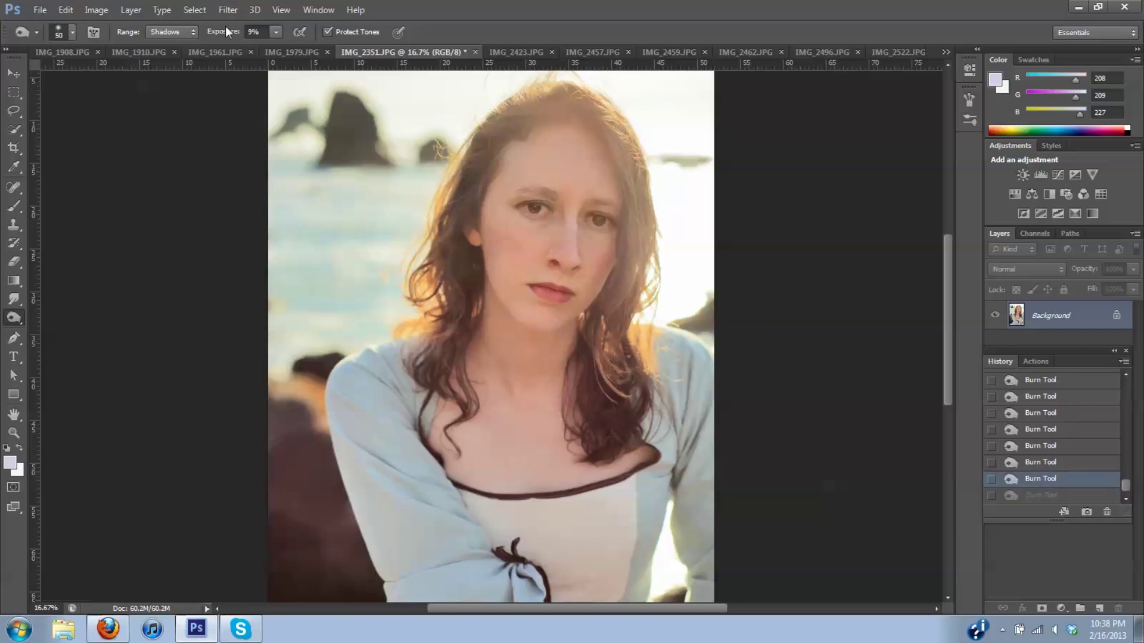
Switch the Burn range to Midtones and deepen the eyebrow with a burn stroke
{"action": "left_click", "coordinate": [188, 33]}
{"action": "left_click", "coordinate": [163, 56]}
{"action": "left_click_drag", "start_coordinate": [605, 202], "coordinate": [613, 203]}
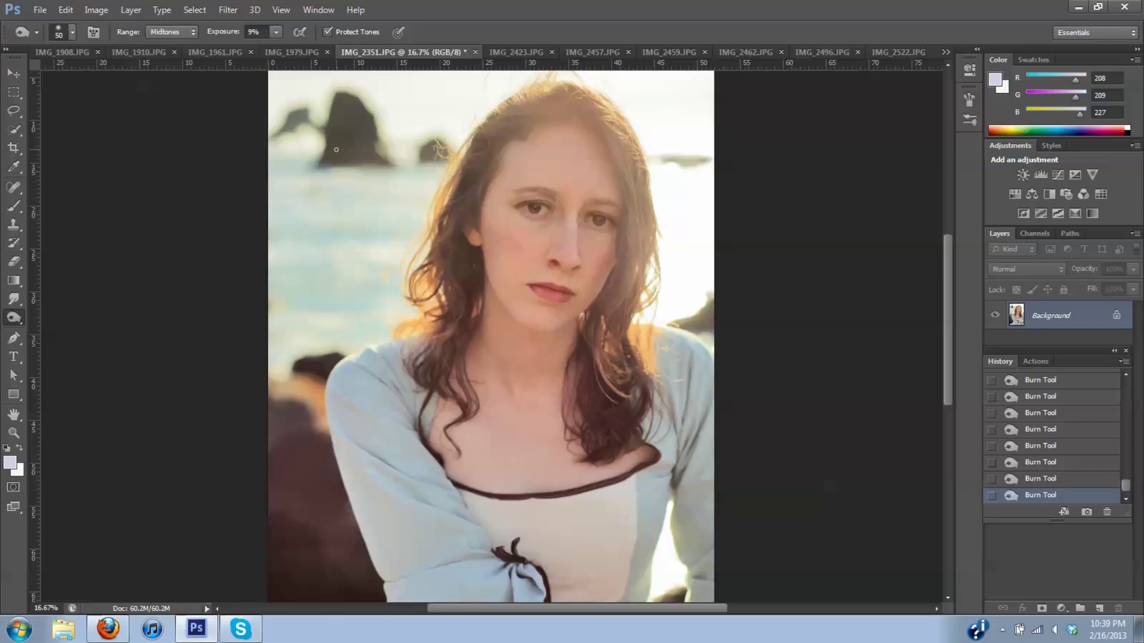
{"action": "left_click_drag", "start_coordinate": [946, 320], "coordinate": [946, 288]}
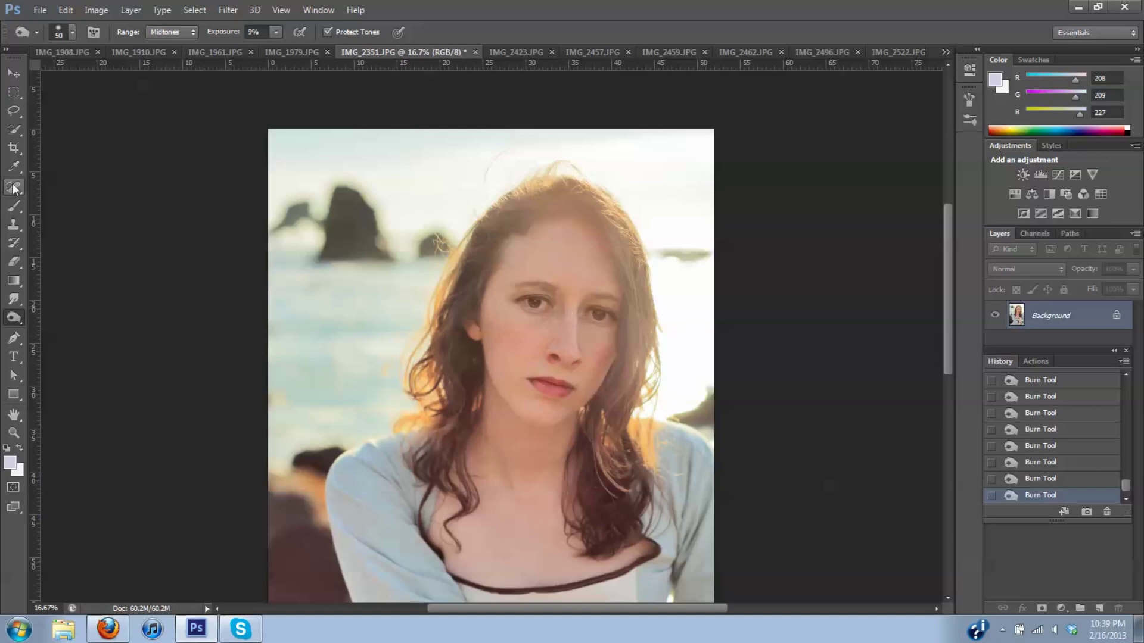
Zoom to 100% on the eyes and select the Spot Healing Brush at size 45
{"action": "key", "text": "ctrl+plus"}
{"action": "key", "text": "ctrl+plus"}
{"action": "key", "text": "ctrl+plus"}
{"action": "key", "text": "ctrl+plus"}
{"action": "key", "text": "ctrl+plus"}
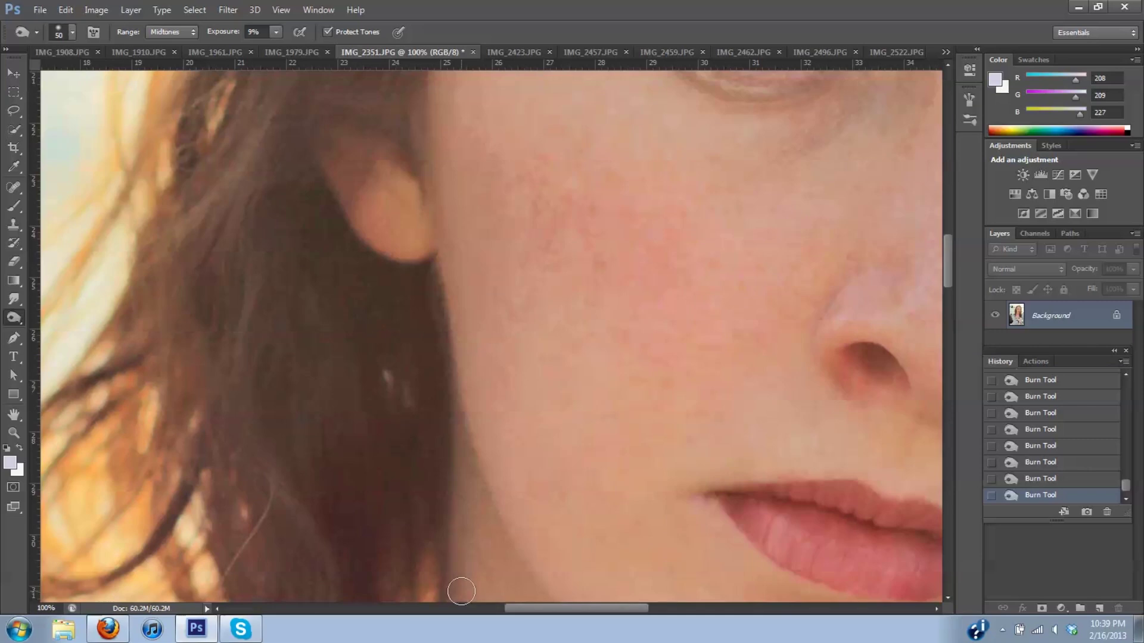
{"action": "left_click_drag", "start_coordinate": [513, 606], "coordinate": [549, 605]}
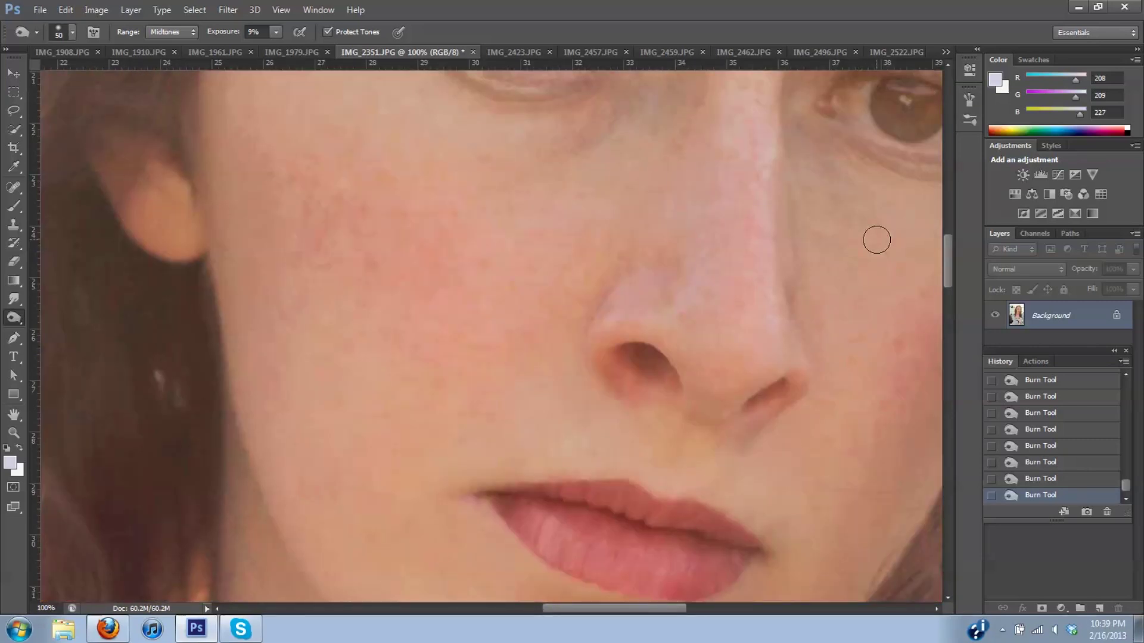
{"action": "left_click_drag", "start_coordinate": [950, 266], "coordinate": [950, 232]}
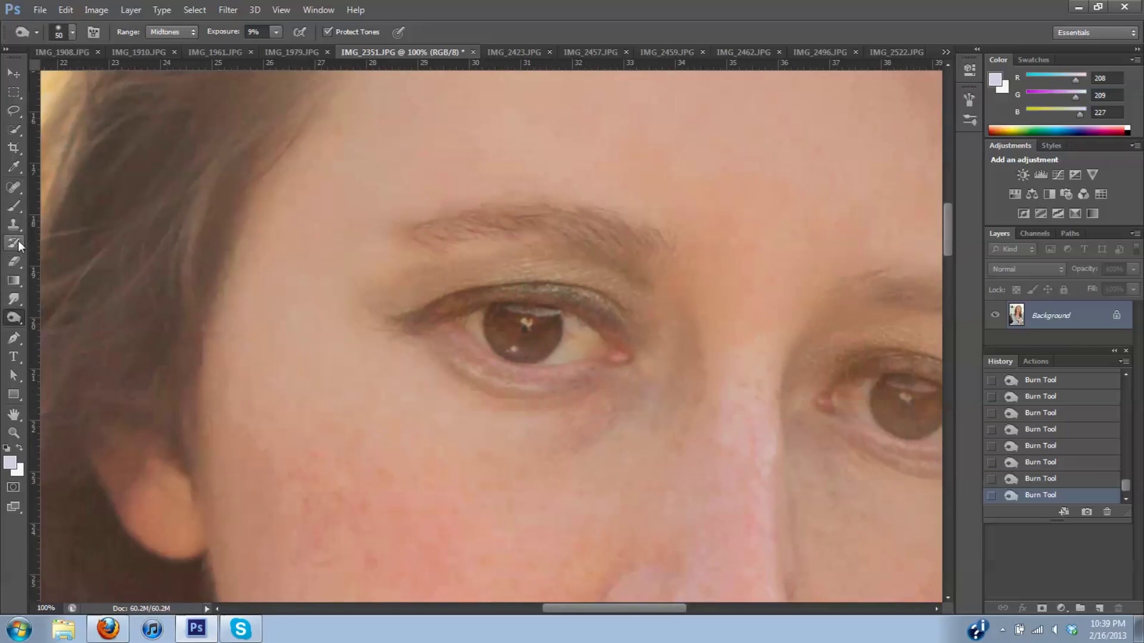
{"action": "left_click", "coordinate": [13, 189]}
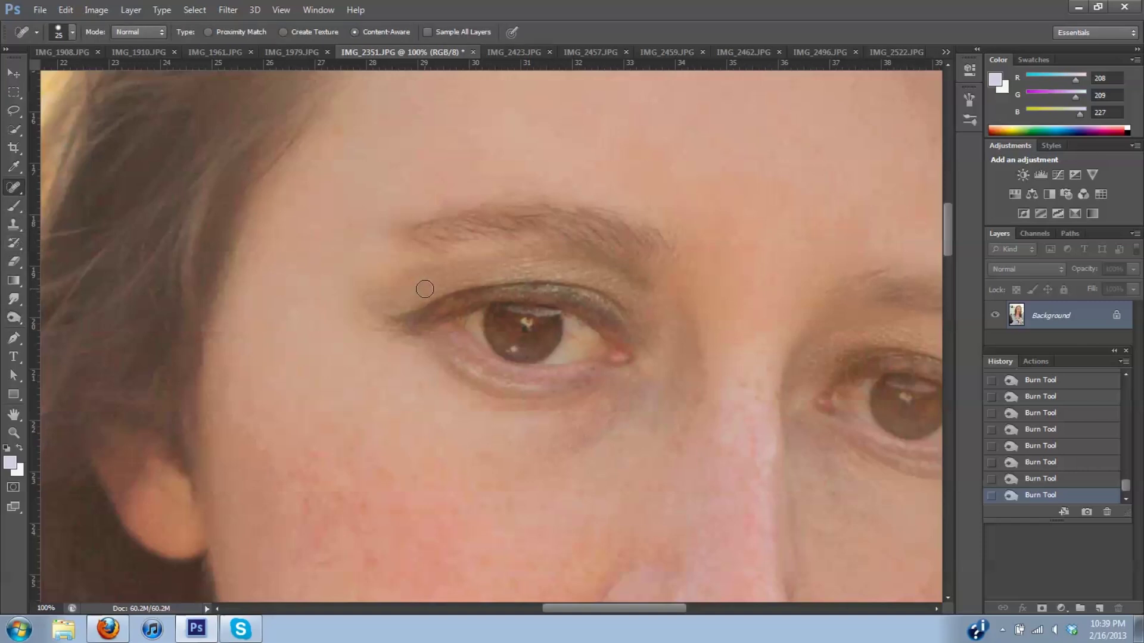
{"action": "key", "text": "bracketright"}
{"action": "key", "text": "bracketright"}
Heal the dark shadow beneath the left-hand eye, then shrink the brush to 8
{"action": "mouse_move", "coordinate": [436, 356]}
{"action": "left_mouse_down"}
{"action": "mouse_move", "coordinate": [535, 398]}
{"action": "mouse_move", "coordinate": [618, 392]}
{"action": "left_mouse_up"}
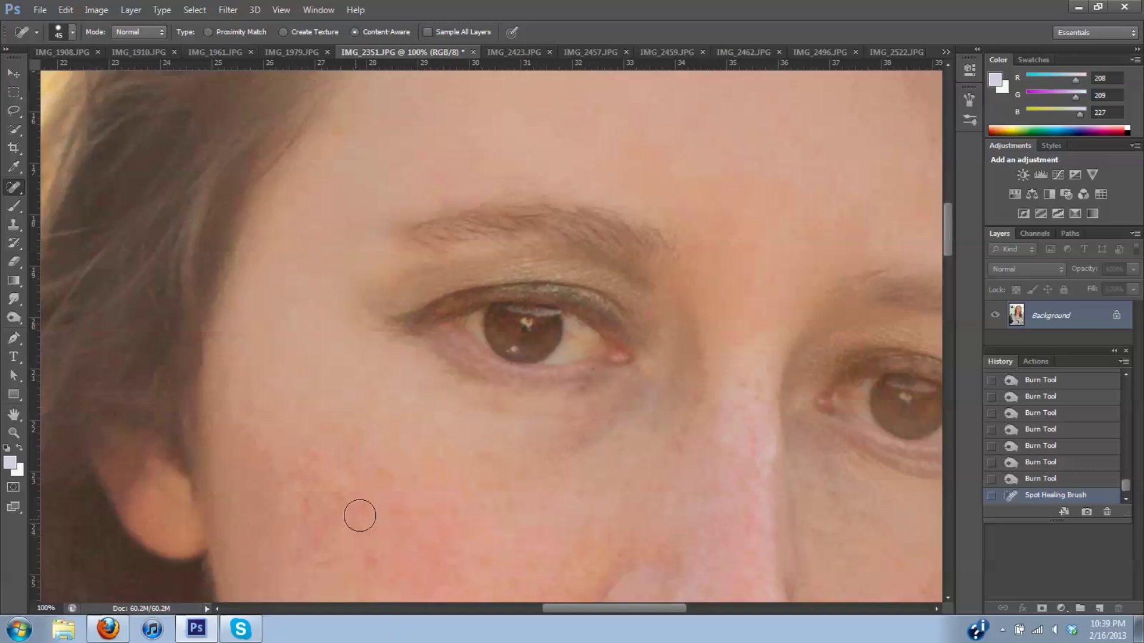
{"action": "left_click", "coordinate": [437, 355]}
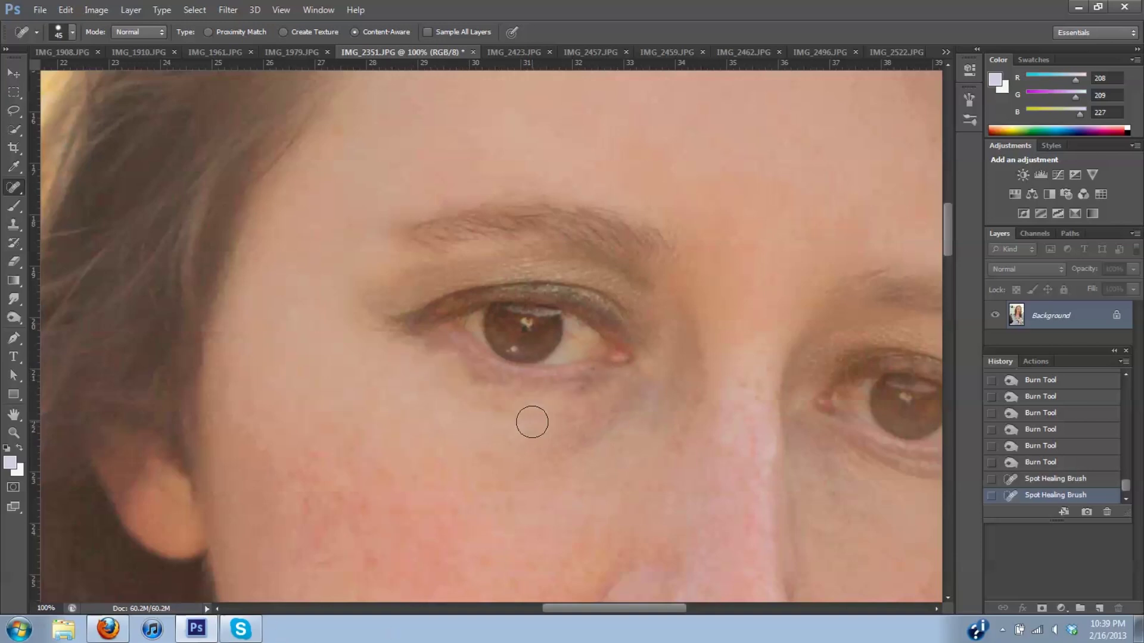
{"action": "left_click_drag", "start_coordinate": [426, 355], "coordinate": [486, 384]}
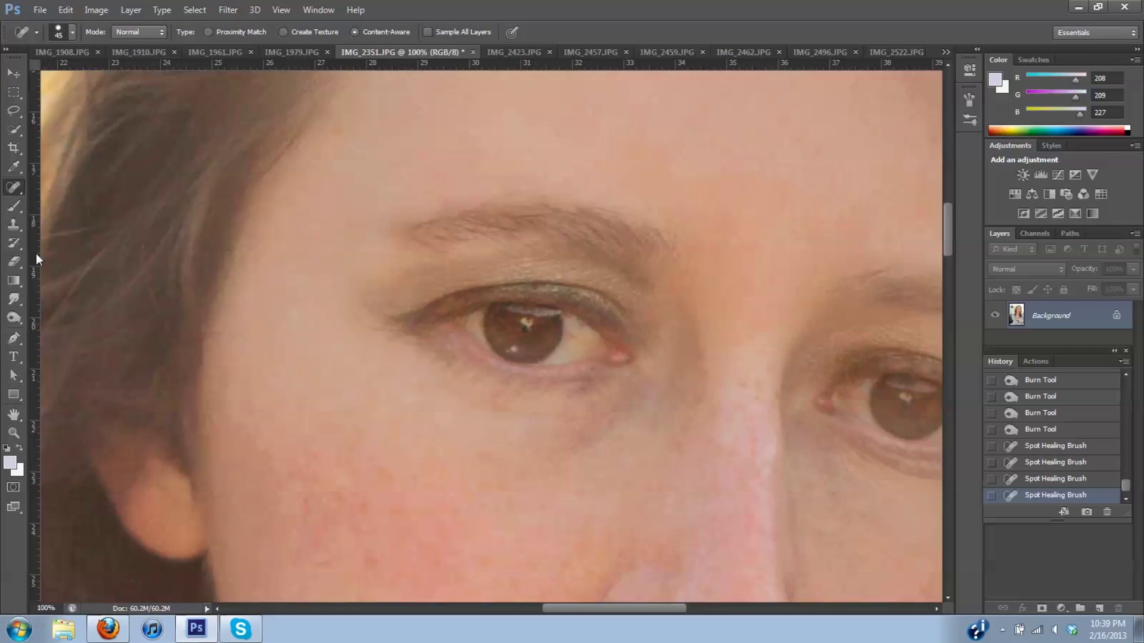
{"action": "key", "text": "bracketleft"}
{"action": "key", "text": "bracketleft"}
{"action": "key", "text": "bracketleft"}
{"action": "key", "text": "bracketleft"}
{"action": "key", "text": "bracketleft"}
Spot-heal the dark circle and remaining spots beneath the left eye
{"action": "mouse_move", "coordinate": [492, 395]}
{"action": "left_mouse_down"}
{"action": "mouse_move", "coordinate": [507, 381]}
{"action": "mouse_move", "coordinate": [554, 389]}
{"action": "mouse_move", "coordinate": [523, 395]}
{"action": "mouse_move", "coordinate": [581, 390]}
{"action": "left_mouse_up"}
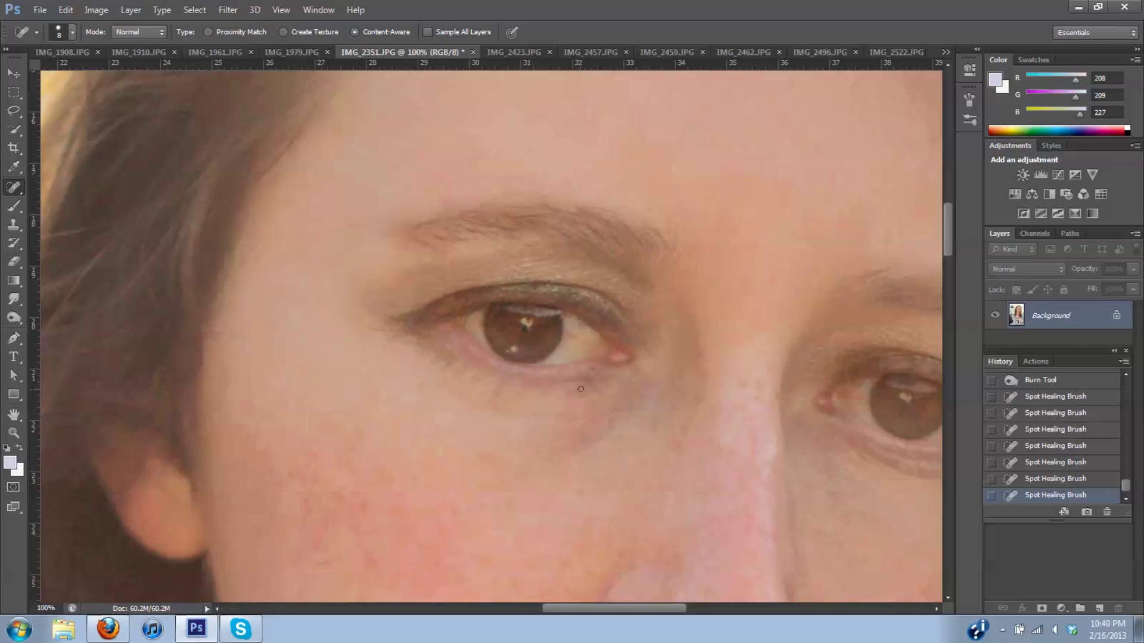
{"action": "left_click", "coordinate": [592, 373]}
{"action": "mouse_move", "coordinate": [495, 397]}
{"action": "left_mouse_down"}
{"action": "mouse_move", "coordinate": [495, 407]}
{"action": "mouse_move", "coordinate": [495, 385]}
{"action": "mouse_move", "coordinate": [472, 382]}
{"action": "mouse_move", "coordinate": [471, 366]}
{"action": "mouse_move", "coordinate": [447, 368]}
{"action": "mouse_move", "coordinate": [513, 391]}
{"action": "left_mouse_up"}
{"action": "mouse_move", "coordinate": [421, 343]}
{"action": "left_mouse_down"}
{"action": "mouse_move", "coordinate": [465, 371]}
{"action": "mouse_move", "coordinate": [419, 348]}
{"action": "mouse_move", "coordinate": [509, 394]}
{"action": "left_mouse_up"}
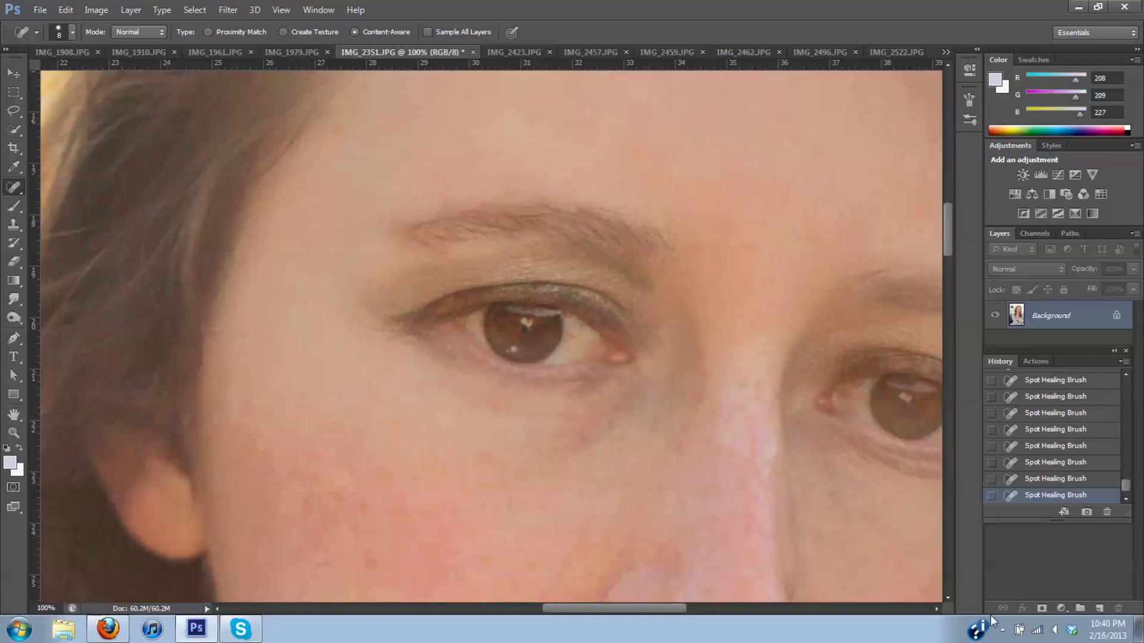
{"action": "left_click", "coordinate": [582, 387]}
{"action": "left_click_drag", "start_coordinate": [533, 390], "coordinate": [495, 385]}
Heal the shadow under the right eye with 30 px, then 15 px brush strokes
{"action": "left_click_drag", "start_coordinate": [672, 607], "coordinate": [706, 613]}
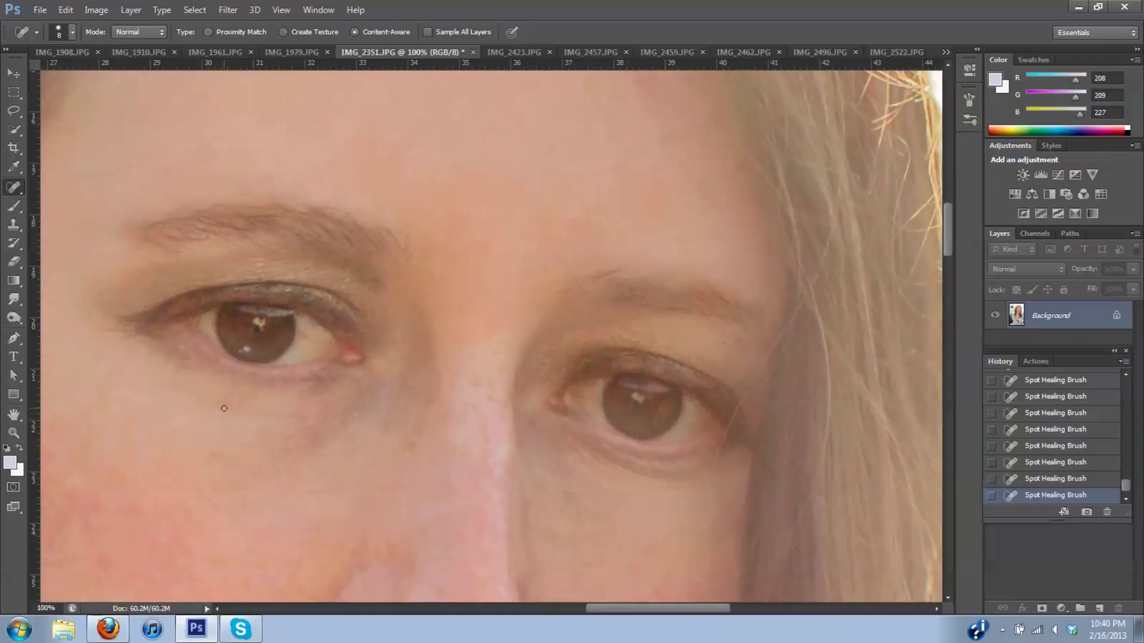
{"action": "left_click_drag", "start_coordinate": [227, 408], "coordinate": [329, 417]}
{"action": "key", "text": "bracketright"}
{"action": "key", "text": "bracketright"}
{"action": "key", "text": "bracketright"}
{"action": "mouse_move", "coordinate": [589, 451]}
{"action": "left_mouse_down"}
{"action": "mouse_move", "coordinate": [655, 470]}
{"action": "mouse_move", "coordinate": [706, 461]}
{"action": "left_mouse_up"}
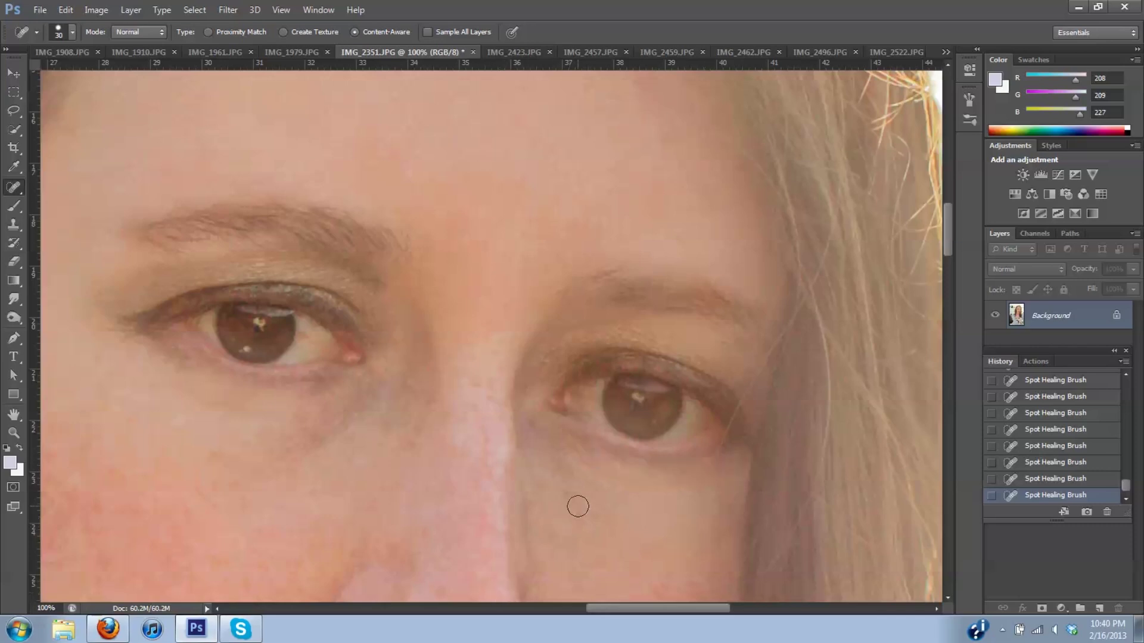
{"action": "key", "text": "bracketleft"}
{"action": "key", "text": "bracketleft"}
{"action": "key", "text": "bracketleft"}
{"action": "mouse_move", "coordinate": [567, 448]}
{"action": "left_mouse_down"}
{"action": "mouse_move", "coordinate": [587, 468]}
{"action": "mouse_move", "coordinate": [592, 451]}
{"action": "mouse_move", "coordinate": [609, 465]}
{"action": "left_mouse_up"}
{"action": "mouse_move", "coordinate": [602, 454]}
{"action": "left_mouse_down"}
{"action": "mouse_move", "coordinate": [628, 465]}
{"action": "mouse_move", "coordinate": [625, 481]}
{"action": "left_mouse_up"}
Zoom out from 100% to 12.5% to view the entire retouched portrait
{"action": "key", "text": "ctrl+minus"}
{"action": "key", "text": "ctrl+minus"}
{"action": "key", "text": "ctrl+minus"}
{"action": "key", "text": "ctrl+minus"}
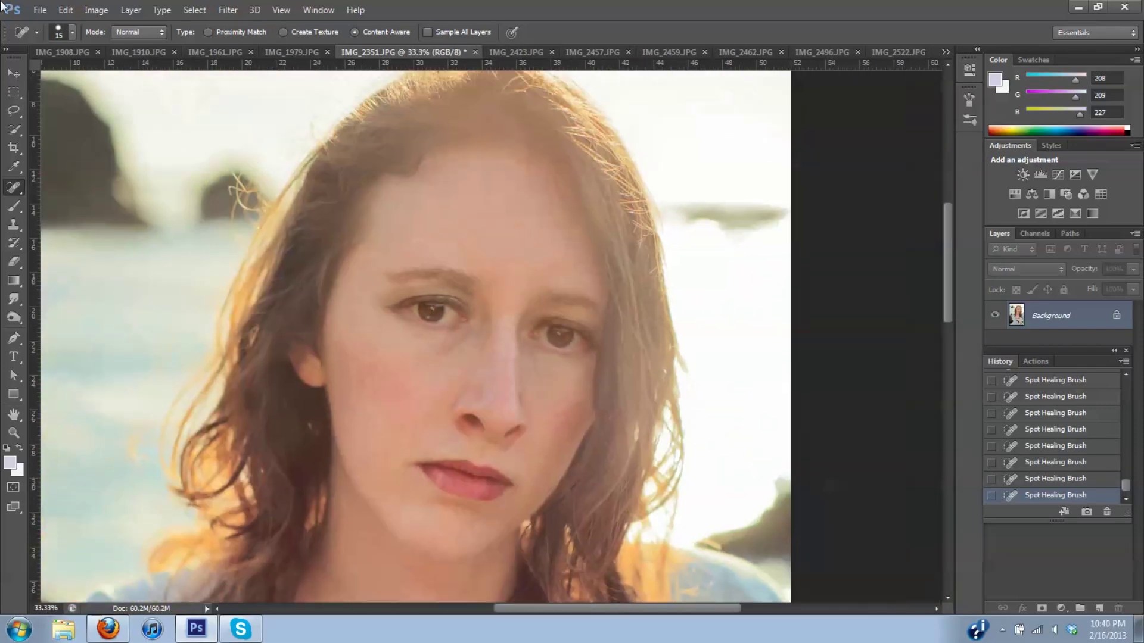
{"action": "key", "text": "ctrl+minus"}
{"action": "key", "text": "ctrl+minus"}
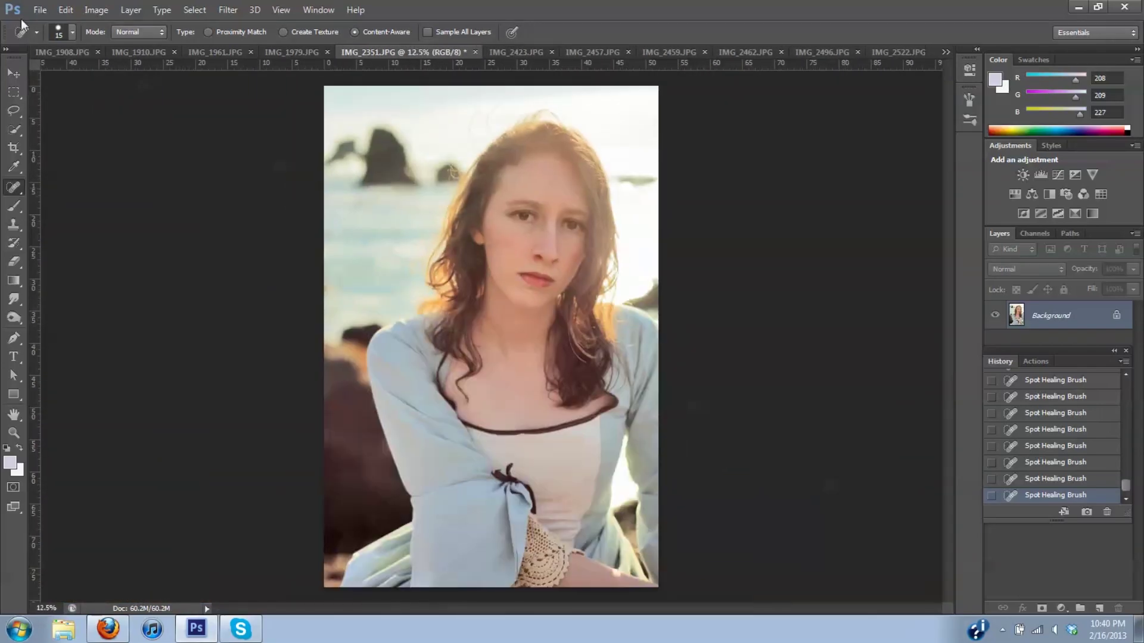